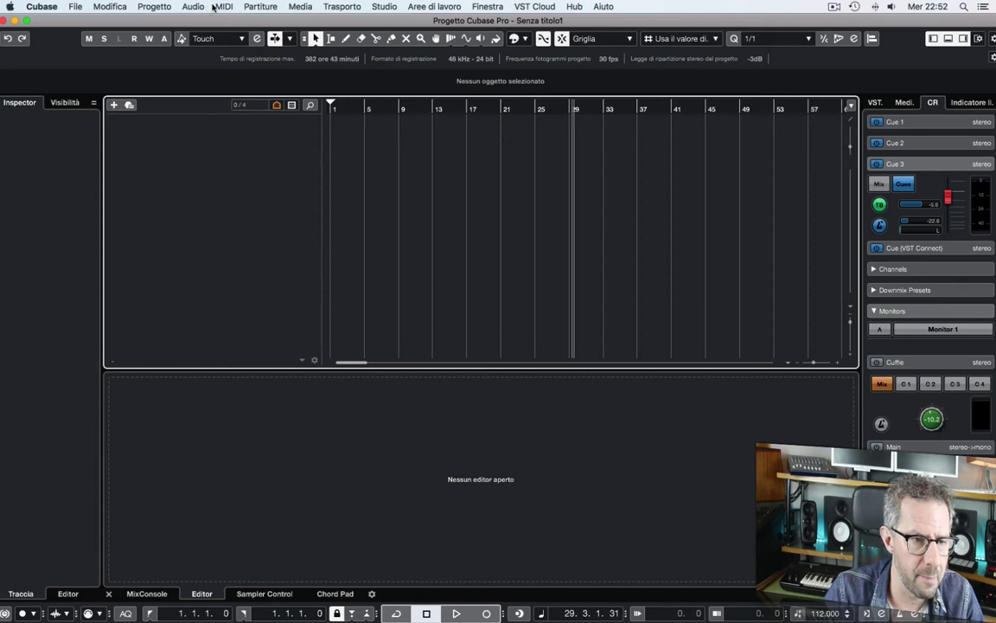
# - Add an instrument track that uses Groove Agent SE as its instrument
pyautogui.click(154, 6)
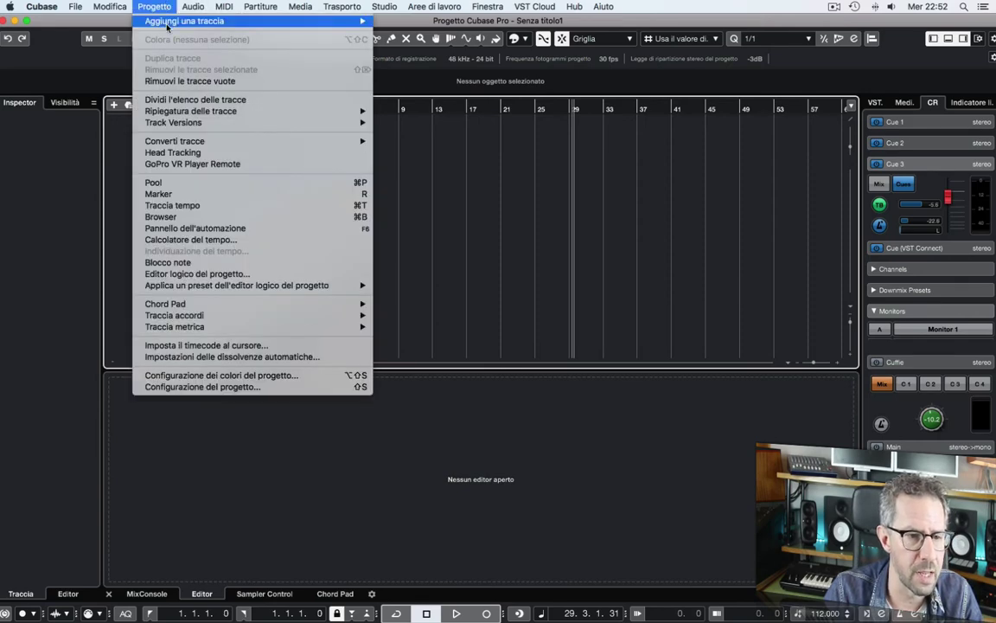
pyautogui.moveTo(233, 21)
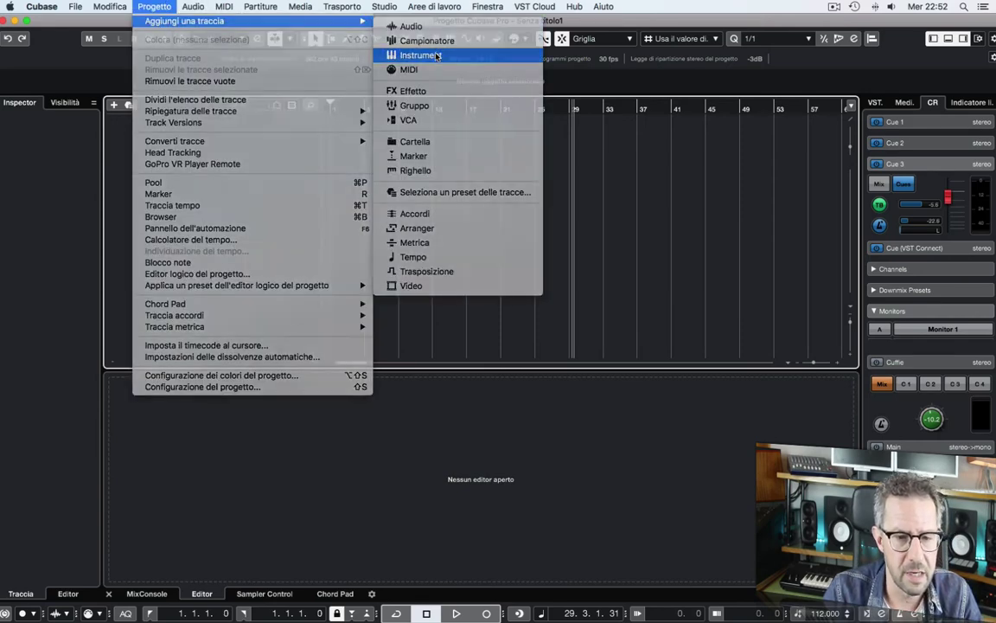
pyautogui.click(438, 55)
pyautogui.click(526, 211)
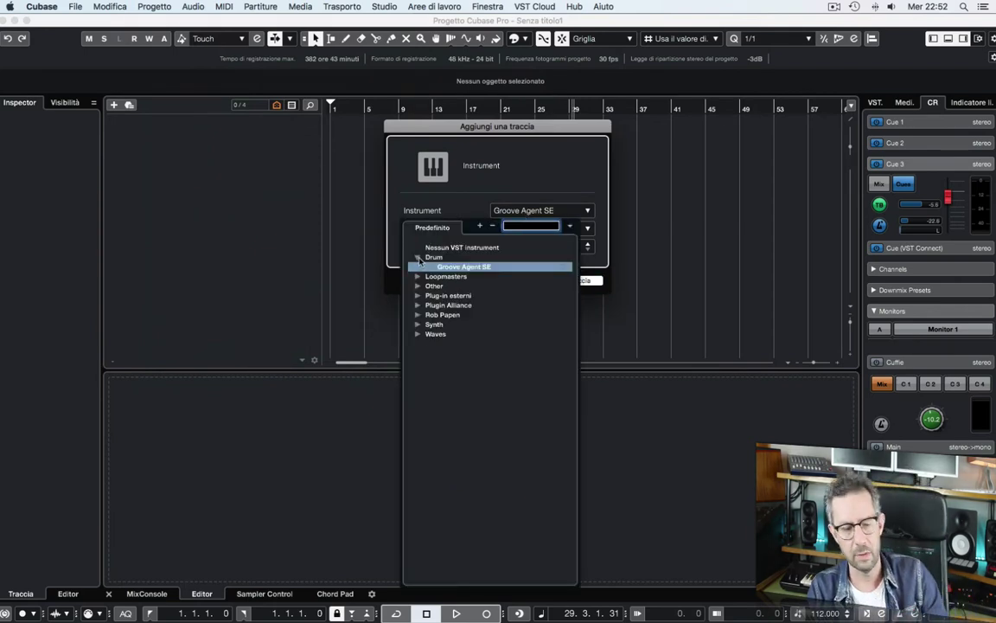
pyautogui.doubleClick(470, 267)
pyautogui.click(570, 283)
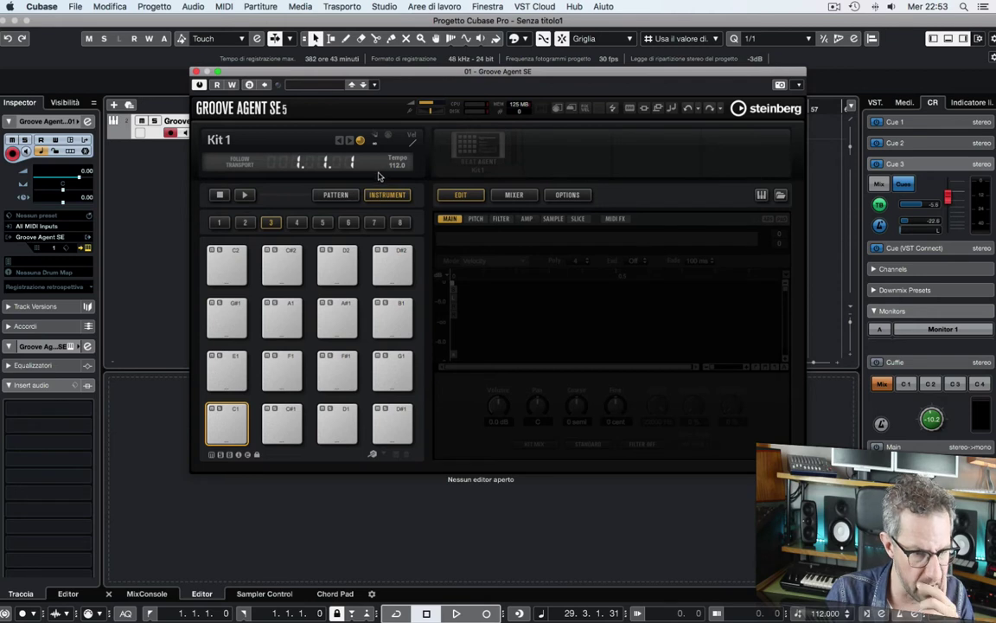
# - Load the Sweet Grapefruit kit from the Urban (Hip-Hop / R&B) style, Modern R&B sub style, into Groove Agent SE
pyautogui.click(272, 145)
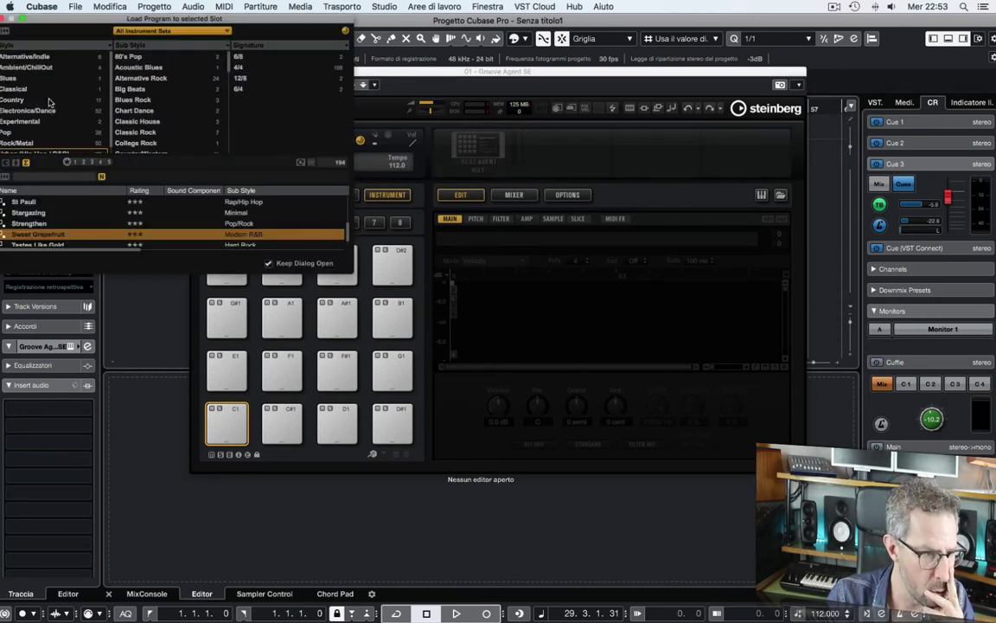
pyautogui.scroll(-1, 49, 102)
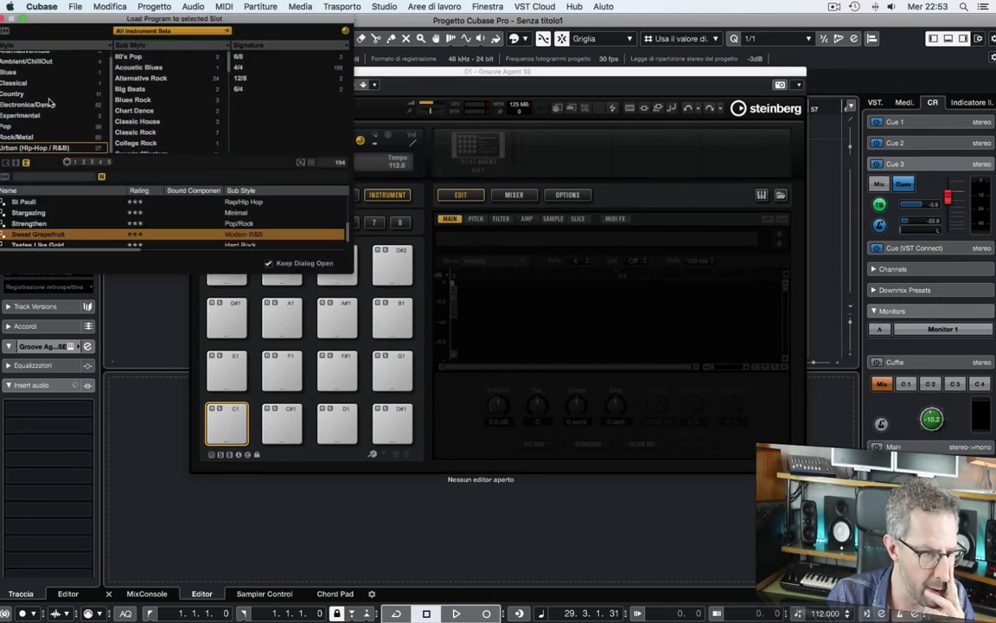
pyautogui.click(49, 148)
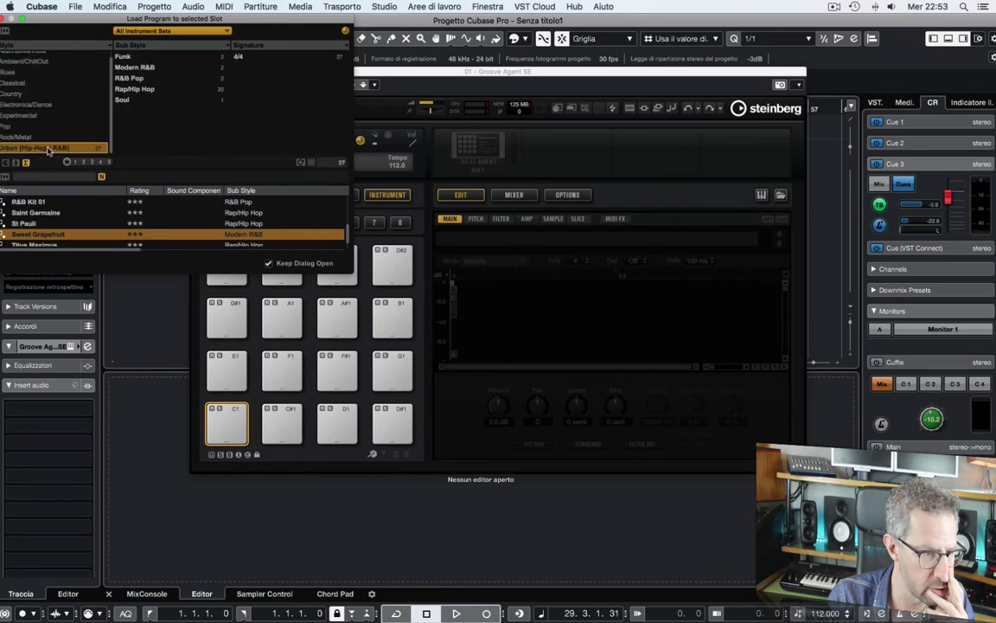
pyautogui.click(138, 67)
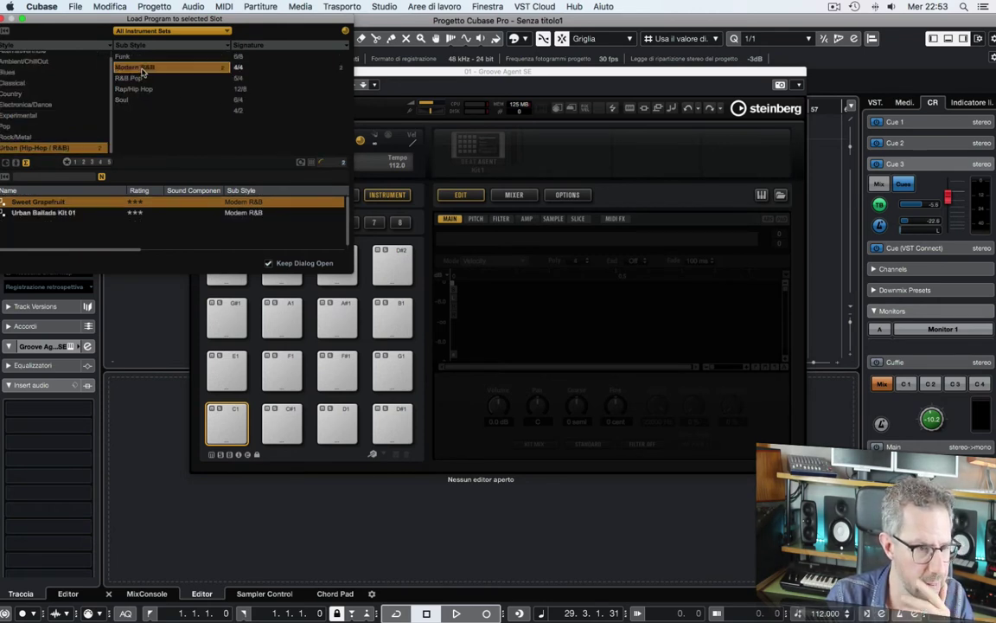
pyautogui.click(60, 203)
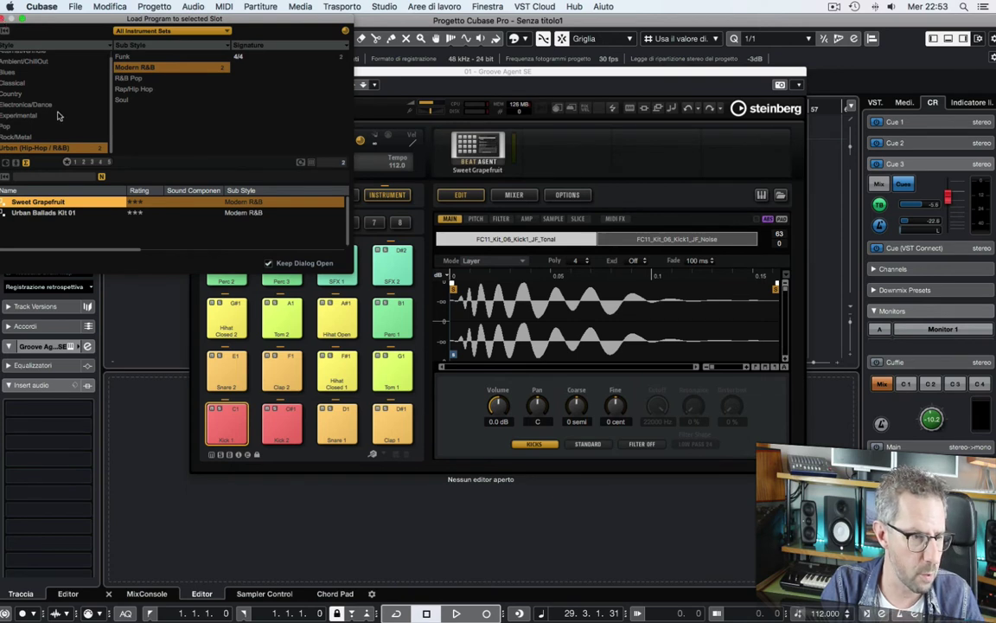
# - Filter the kits to Pop and Indie Pop, try Infector, load Know What I Mean instead and close the kit browser
pyautogui.click(125, 69)
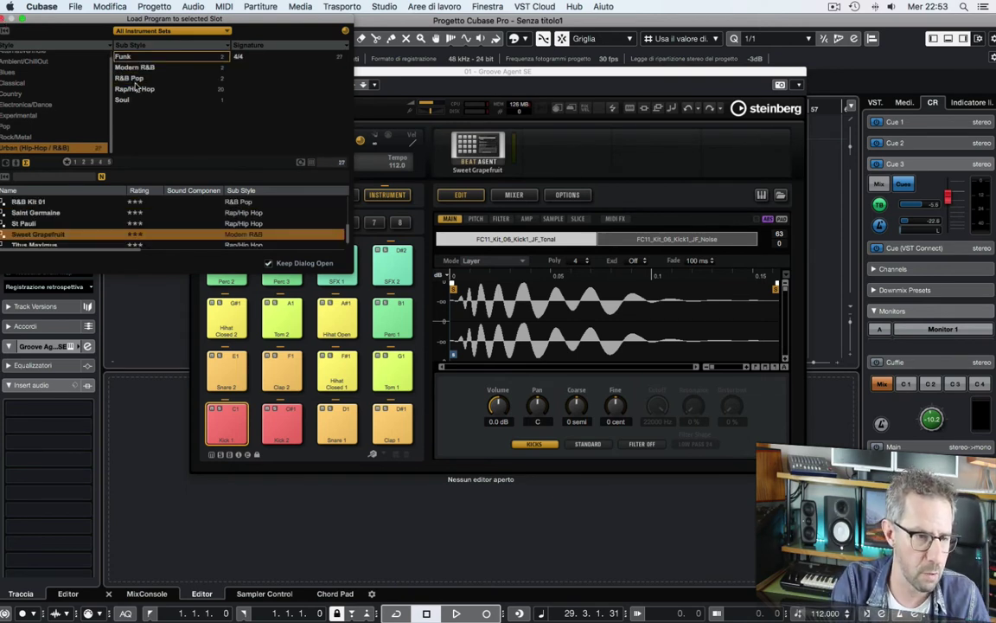
pyautogui.click(33, 126)
pyautogui.click(139, 86)
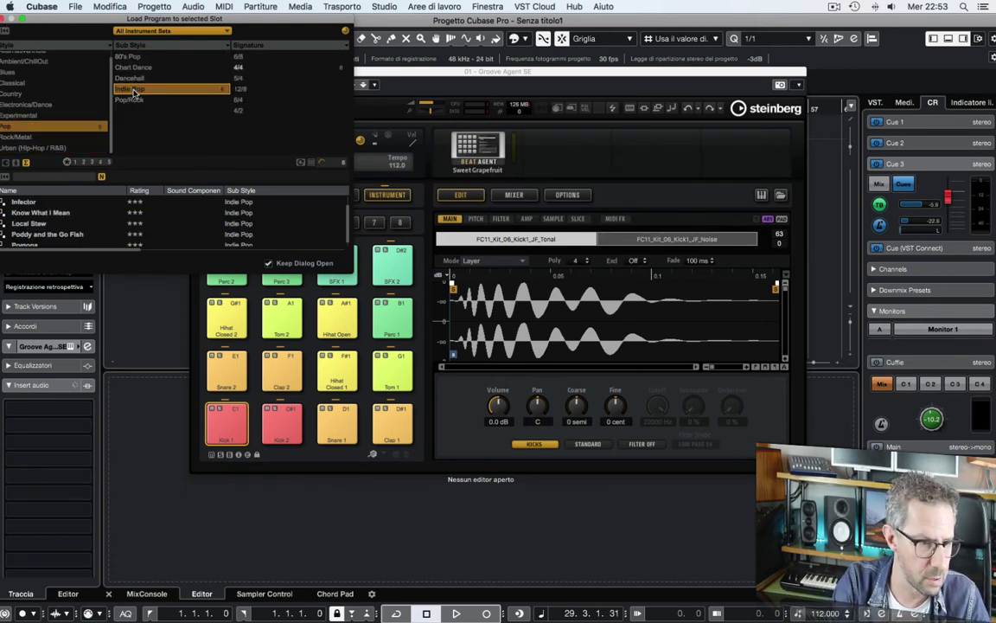
pyautogui.click(56, 203)
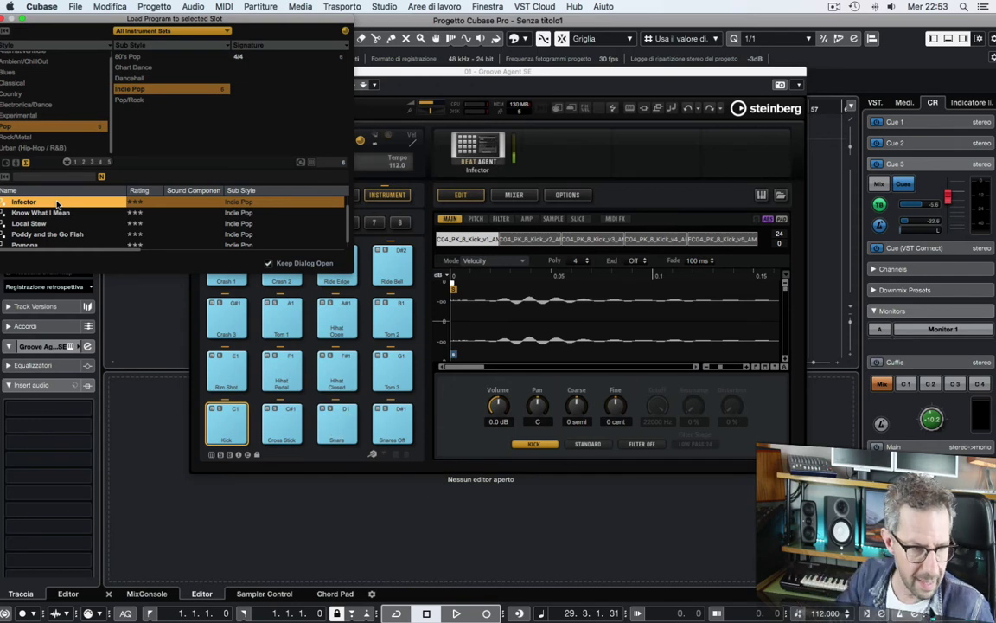
pyautogui.click(73, 214)
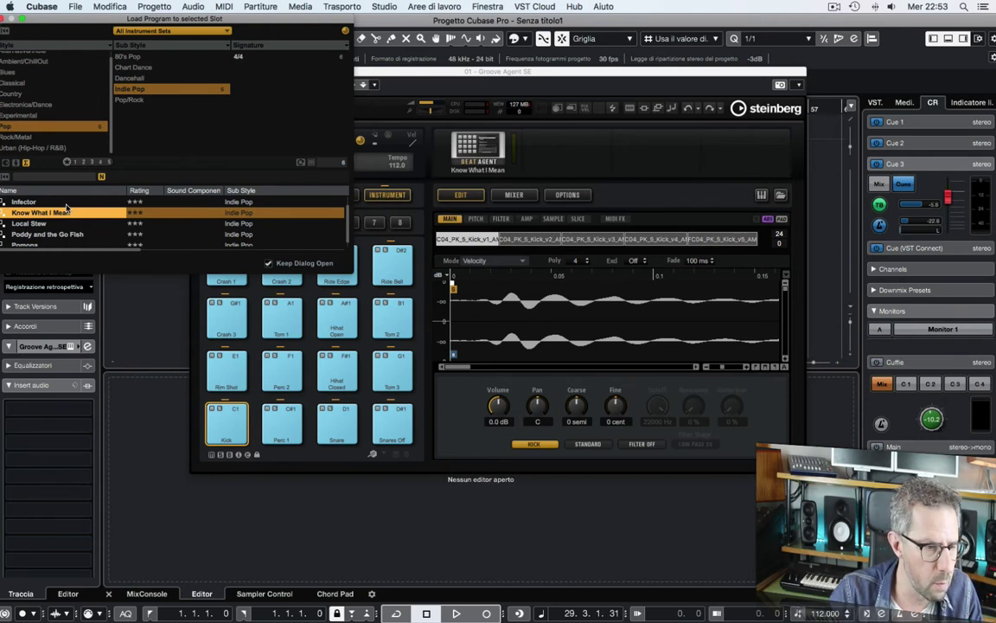
pyautogui.click(6, 18)
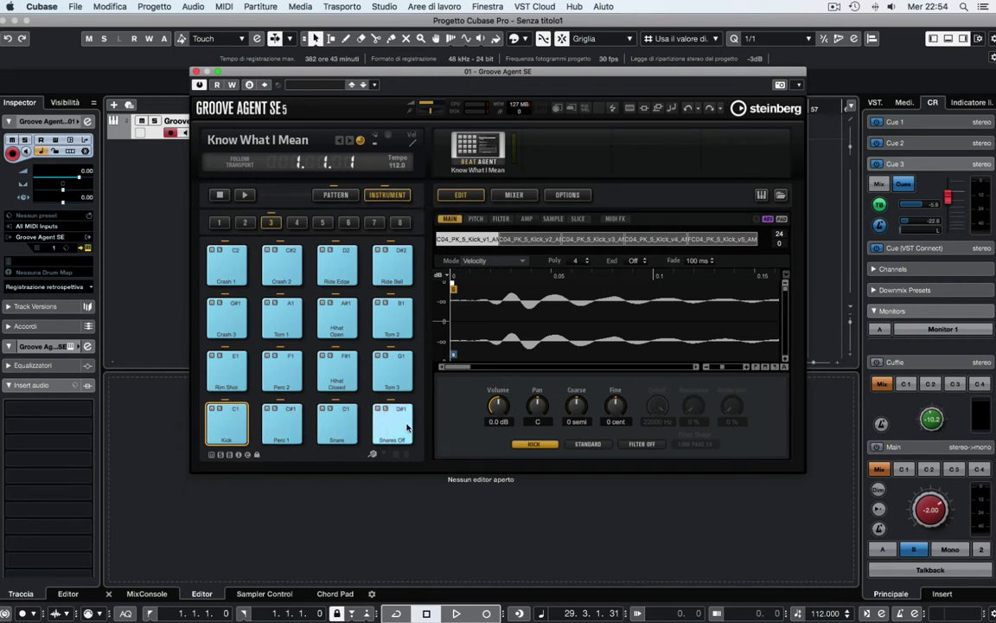
# - Audition the Kick pad and close the Groove Agent SE window
pyautogui.click(220, 410)
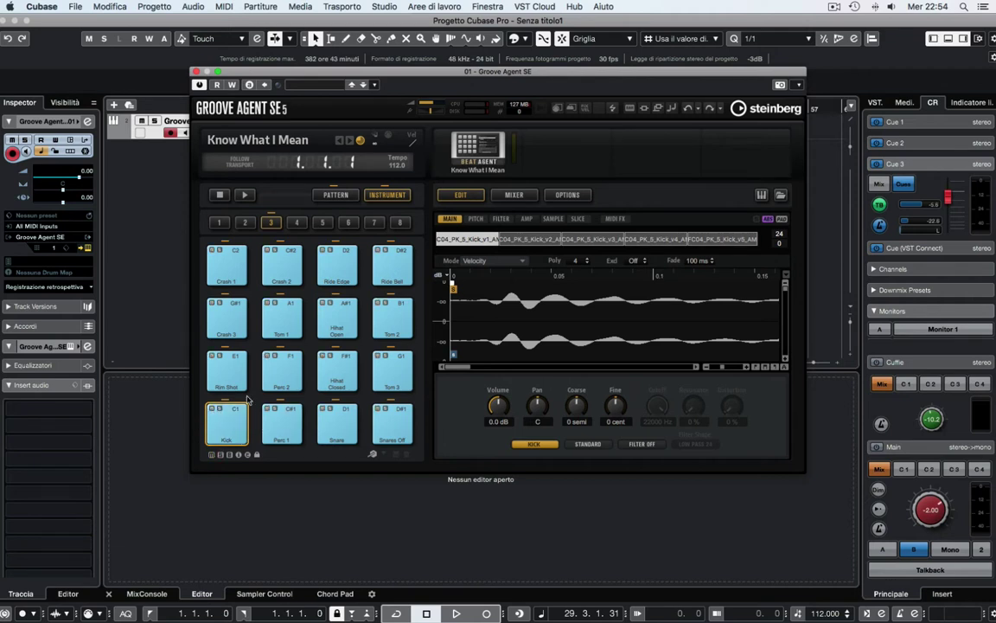
pyautogui.click(220, 410)
pyautogui.click(196, 72)
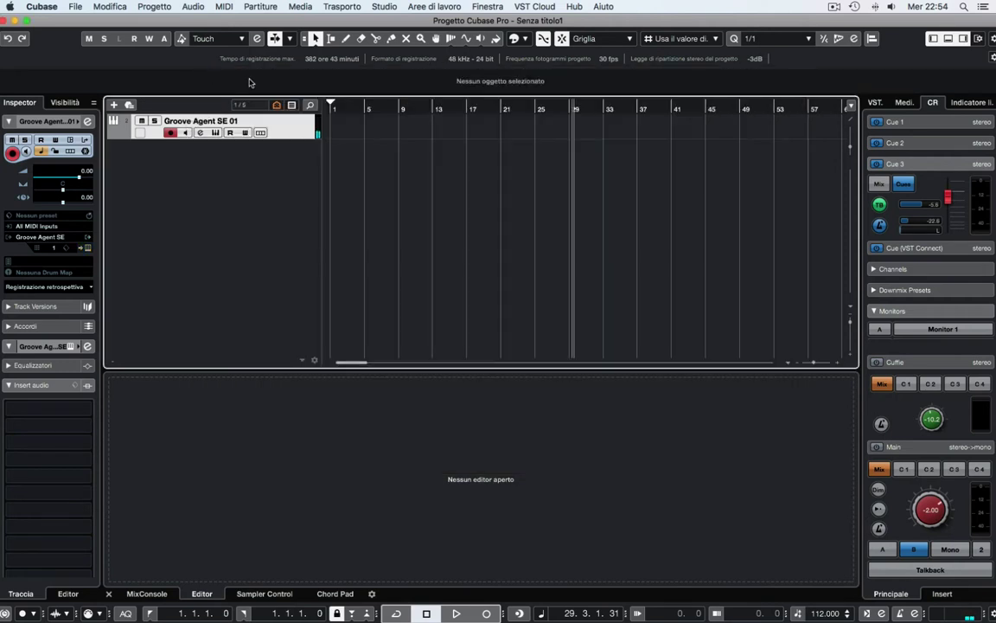
# - Record a short test MIDI take on the Groove Agent SE 01 track and delete the recorded part
pyautogui.press('KP_Multiply')
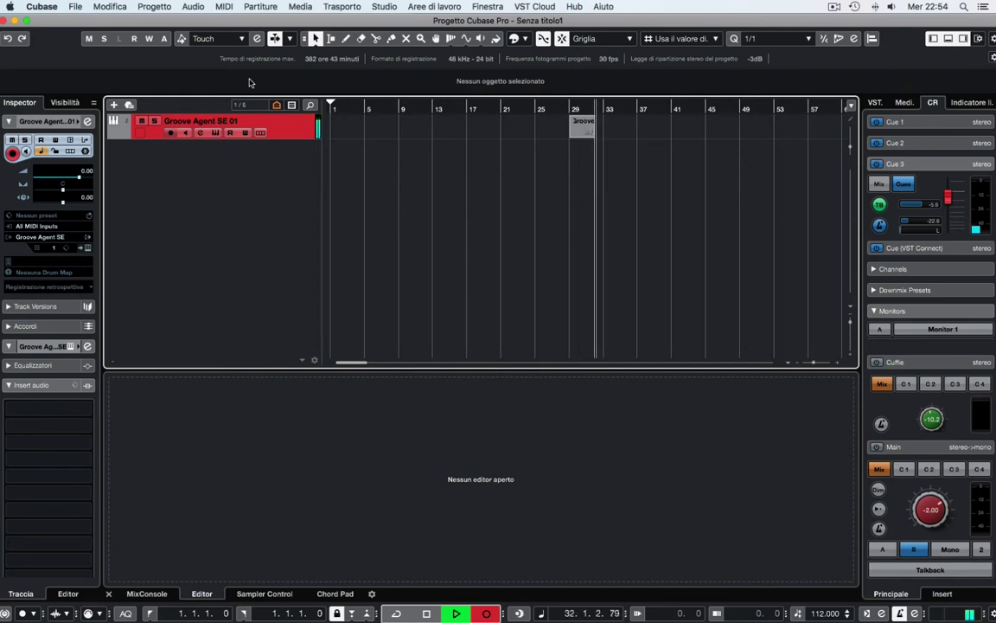
pyautogui.press('space')
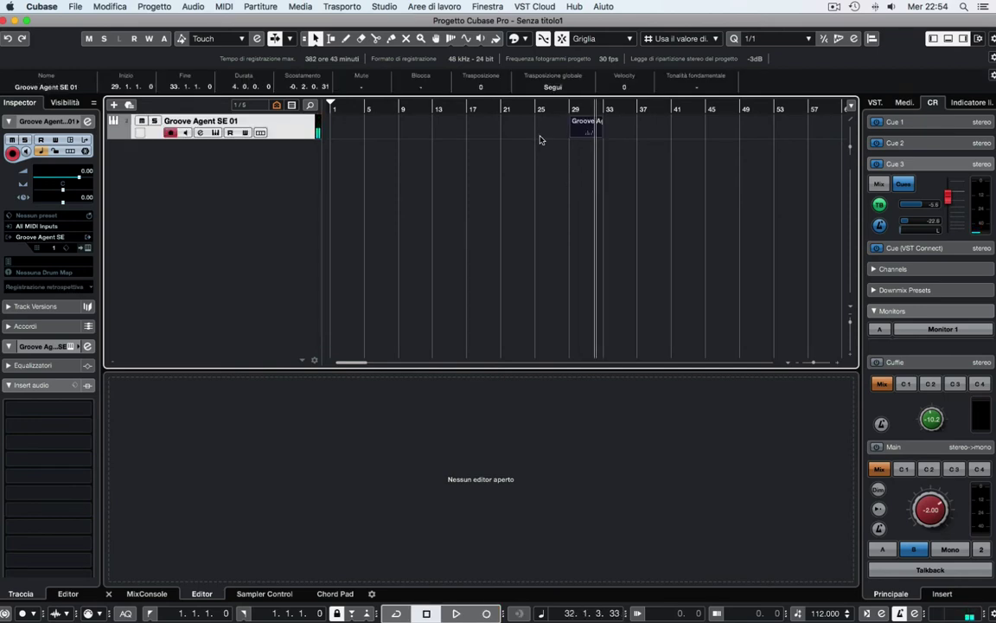
pyautogui.moveTo(541, 134); pyautogui.dragTo(629, 142)
pyautogui.press('Delete')
# - Enable automatic MIDI record quantizing and reopen the Groove Agent SE instrument window from the track
pyautogui.click(126, 613)
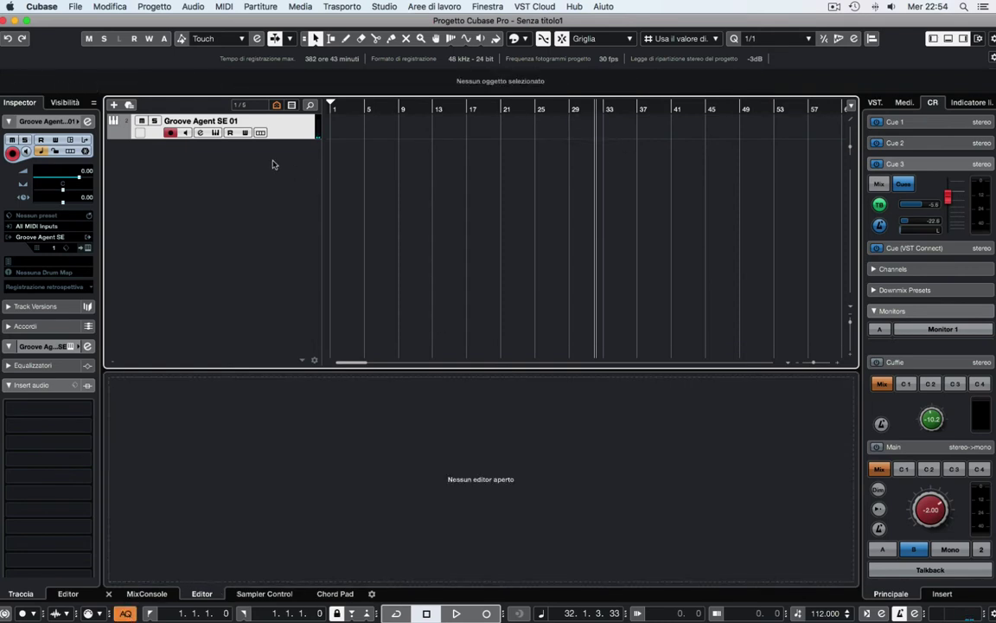
pyautogui.click(200, 132)
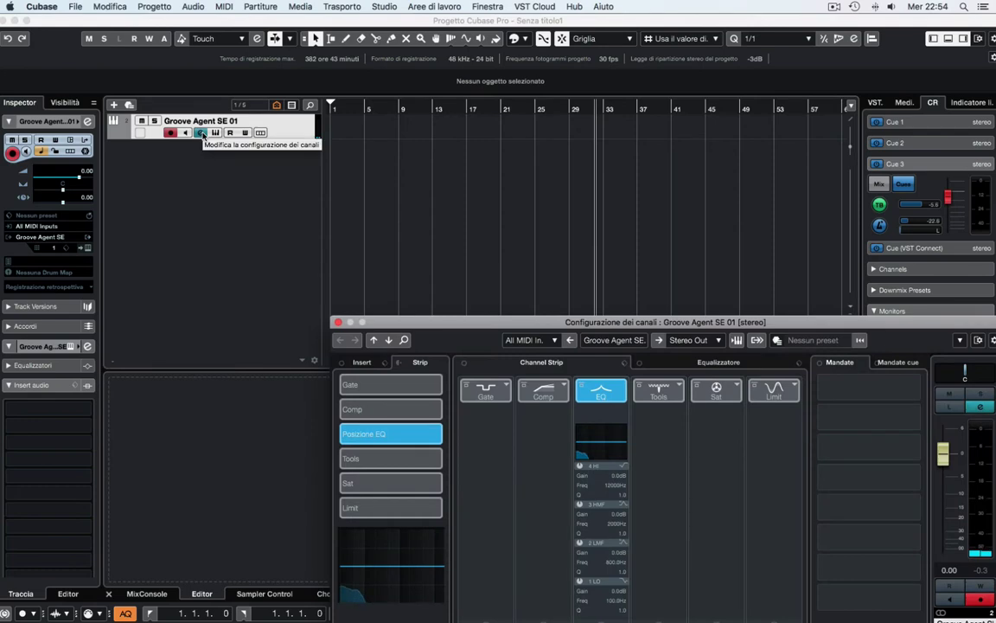
pyautogui.click(201, 134)
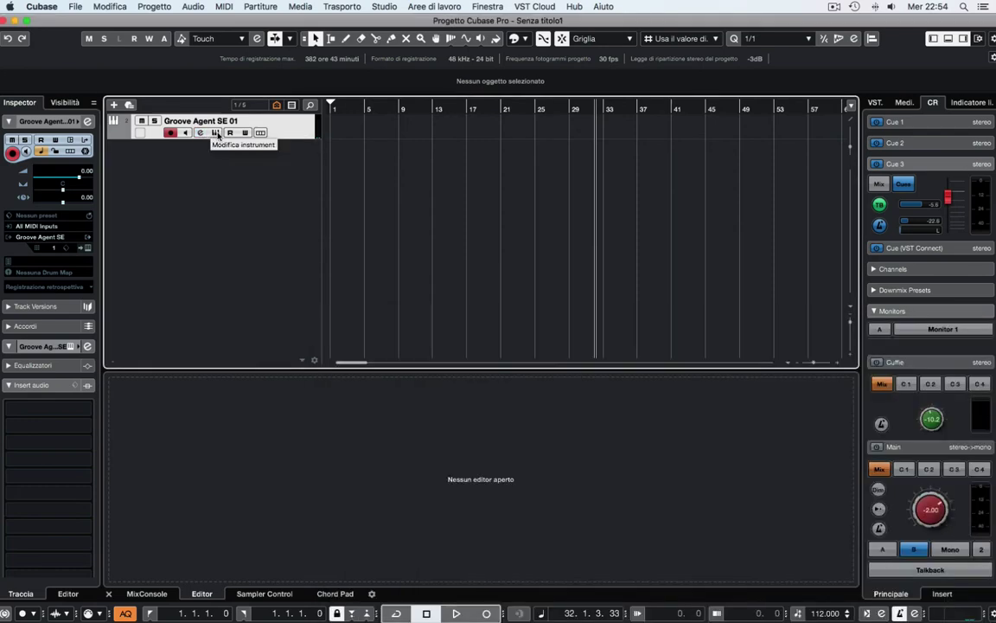
pyautogui.click(216, 133)
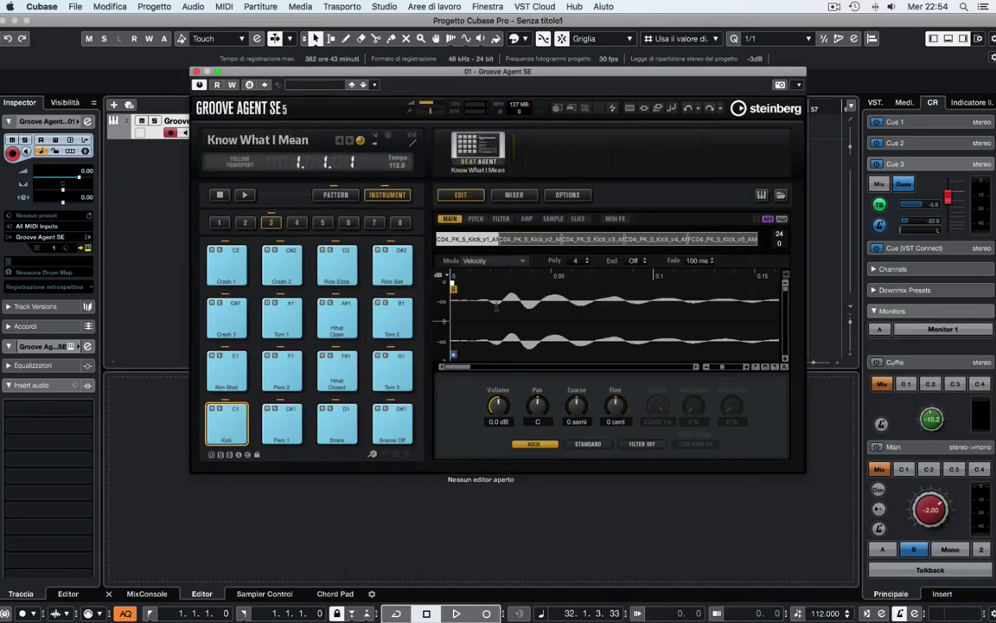
# - Try the sample start marker and the detune setting on the Kick pad's sample
pyautogui.click(220, 429)
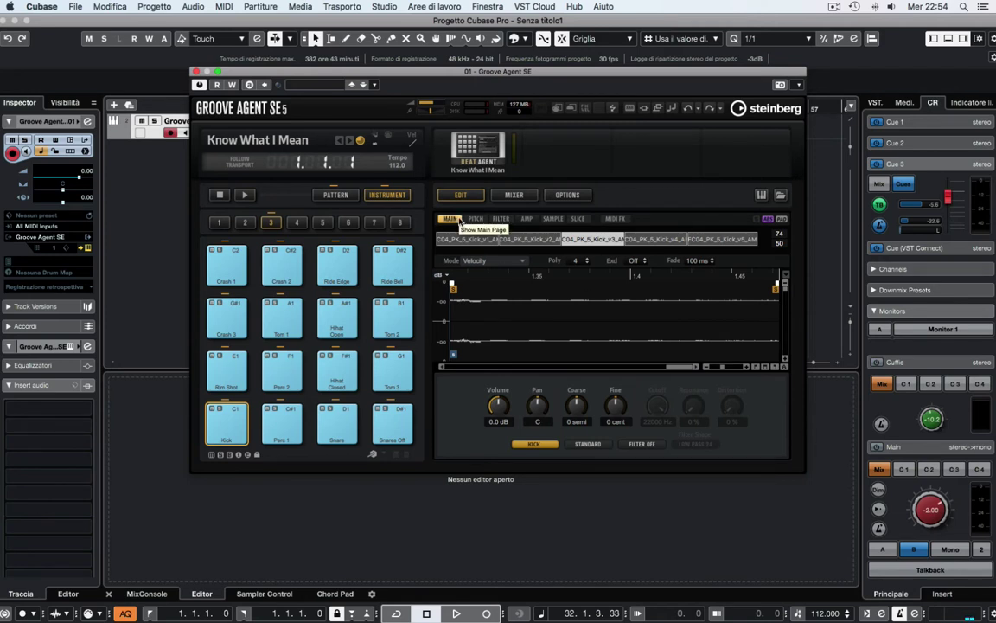
pyautogui.click(553, 218)
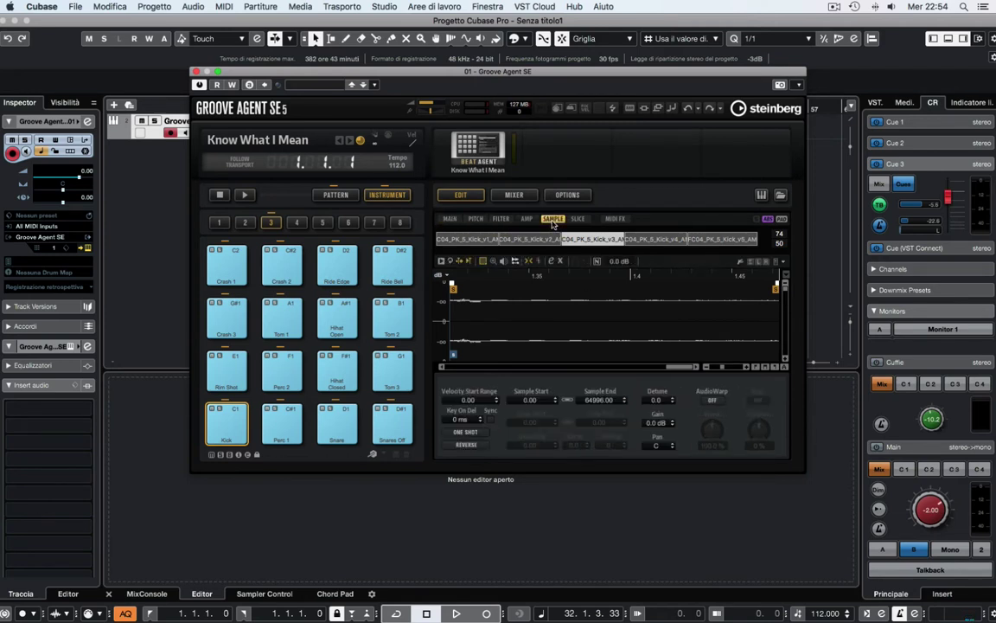
pyautogui.moveTo(680, 367); pyautogui.dragTo(410, 375)
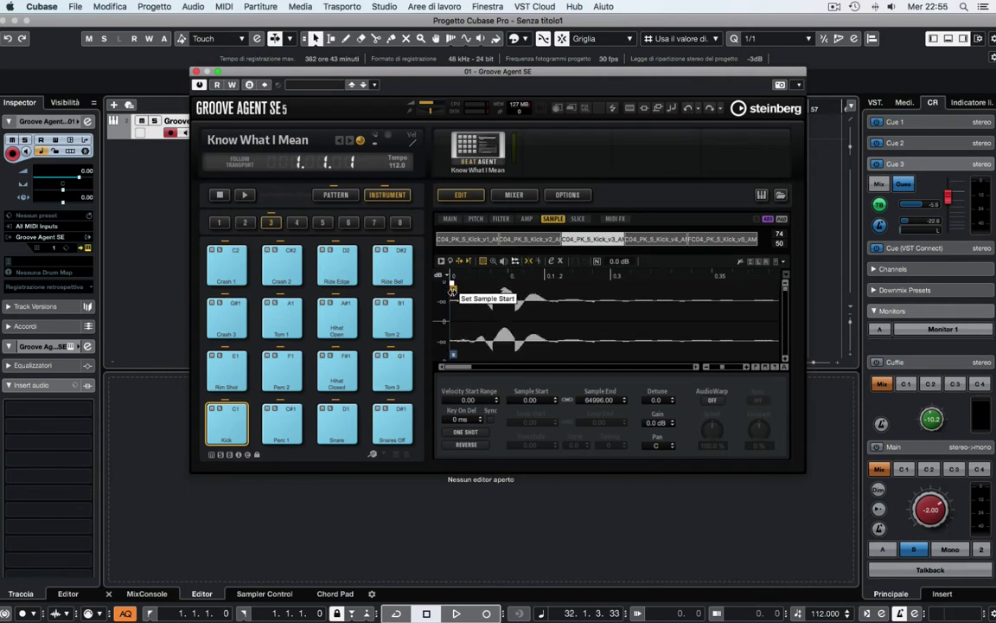
pyautogui.moveTo(452, 287)
pyautogui.mouseDown()
pyautogui.moveTo(539, 287)
pyautogui.moveTo(452, 288)
pyautogui.mouseUp()
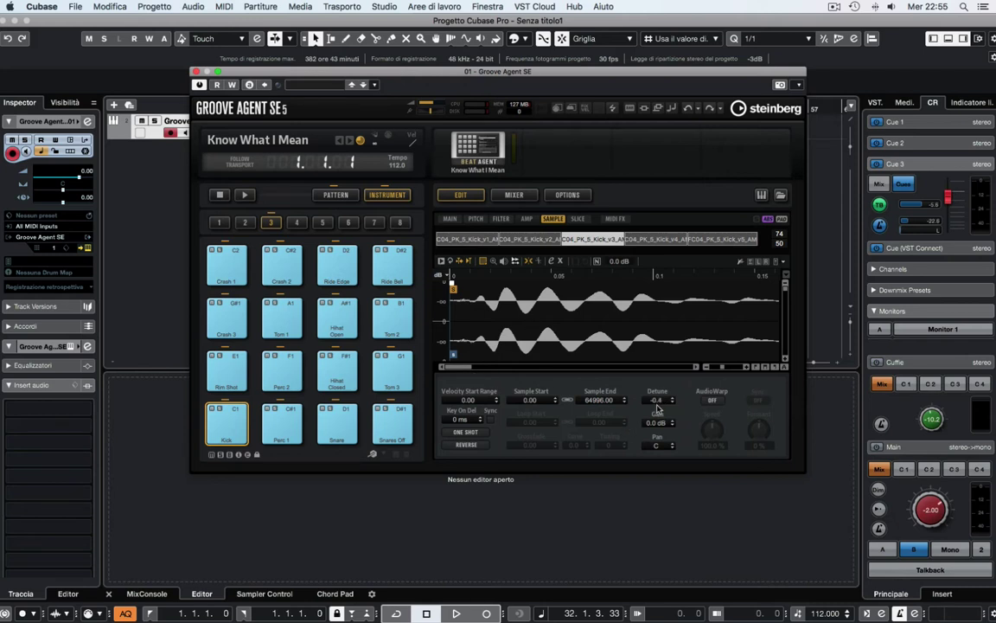
pyautogui.moveTo(657, 409); pyautogui.dragTo(667, 399)
# - Audition the Kick pad with coarse pitch at -6 and 6 semitones, and reset it to 0
pyautogui.click(450, 219)
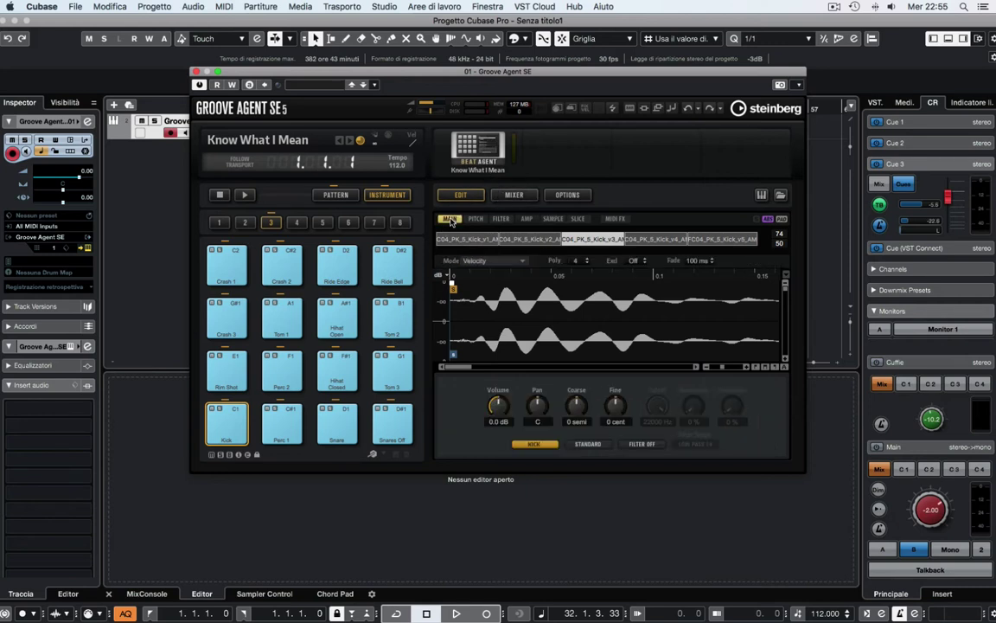
pyautogui.click(475, 219)
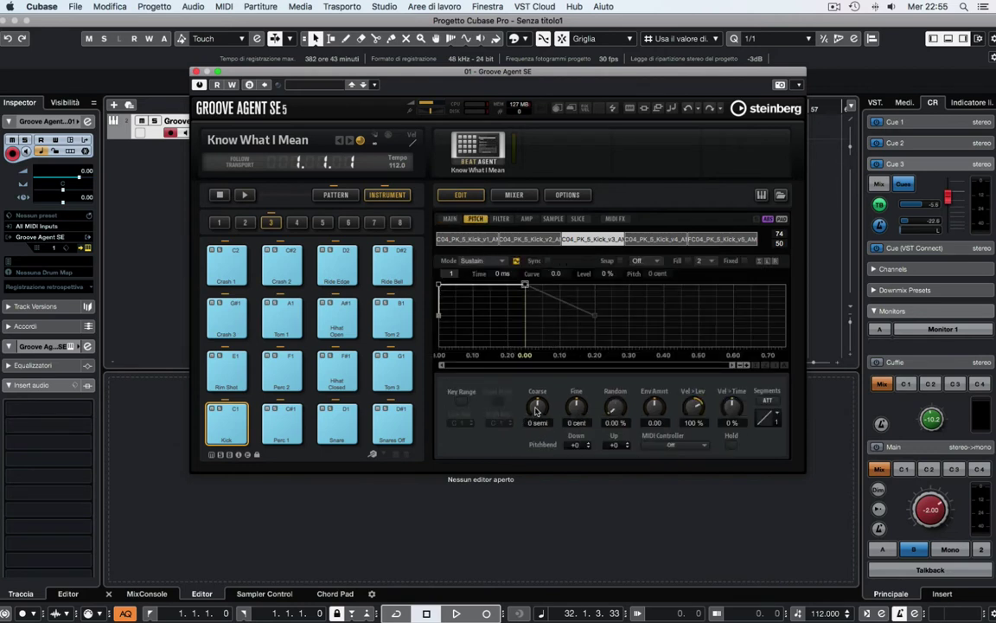
pyautogui.moveTo(536, 413); pyautogui.dragTo(534, 420)
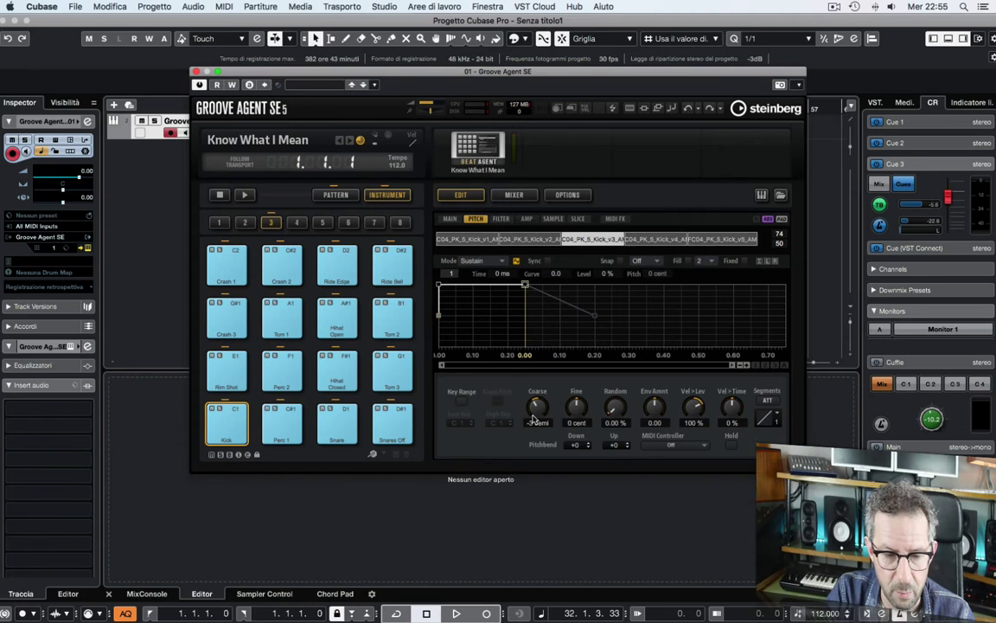
pyautogui.click(218, 443)
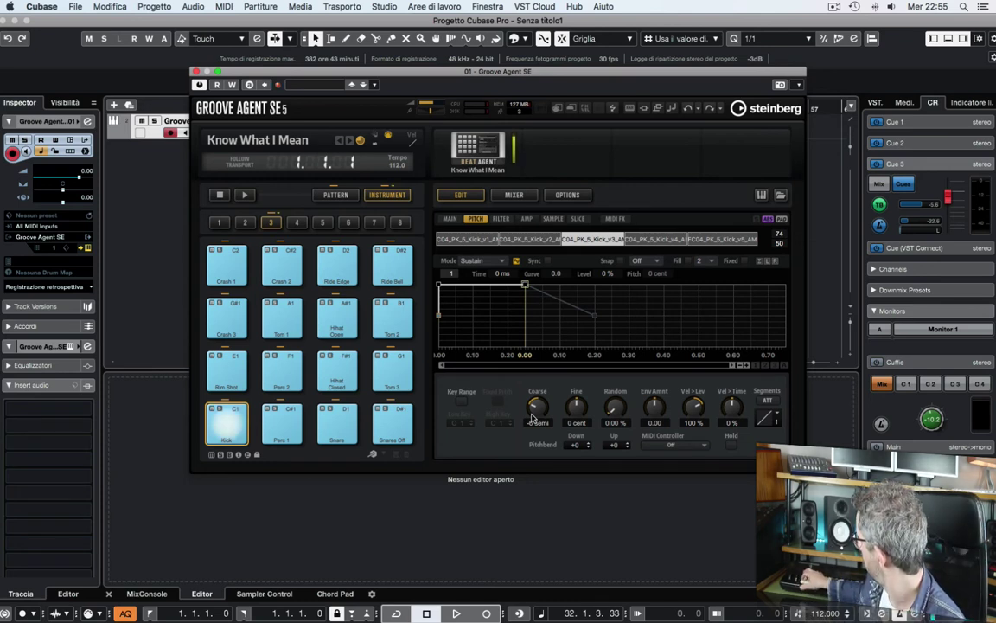
pyautogui.moveTo(533, 418); pyautogui.dragTo(542, 356)
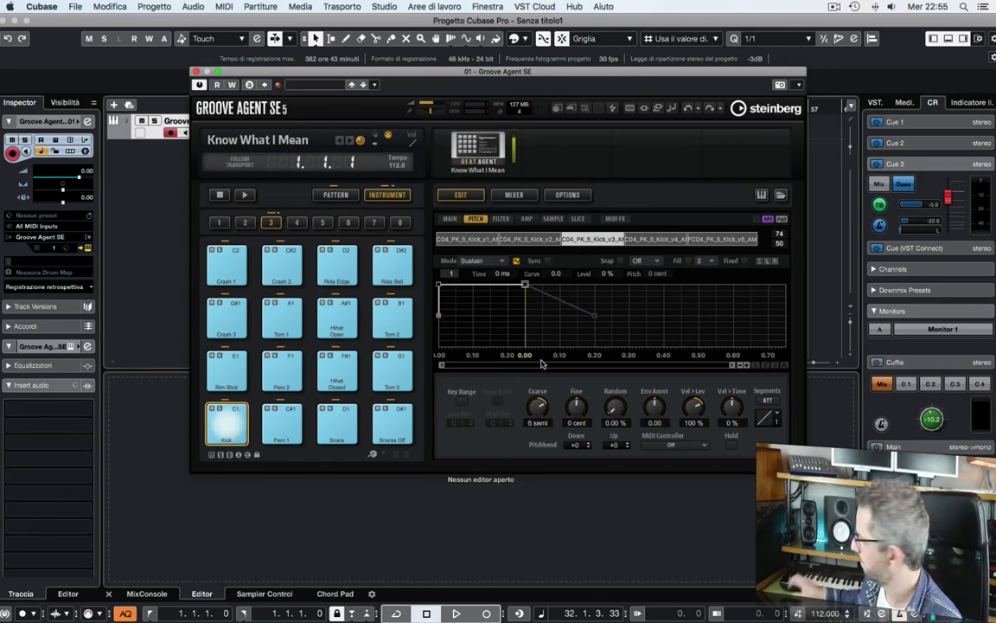
pyautogui.moveTo(541, 415); pyautogui.dragTo(531, 434)
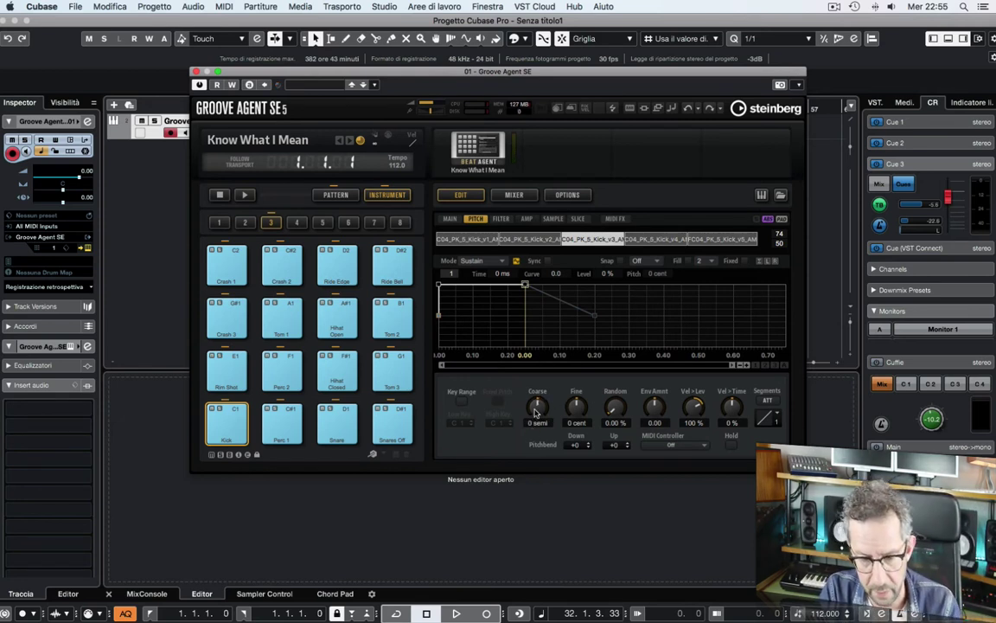
# - Set the Kick pad's fine pitch to -3 cents, try 93% random pitch and return the random amount to 0%
pyautogui.moveTo(576, 415); pyautogui.dragTo(612, 301)
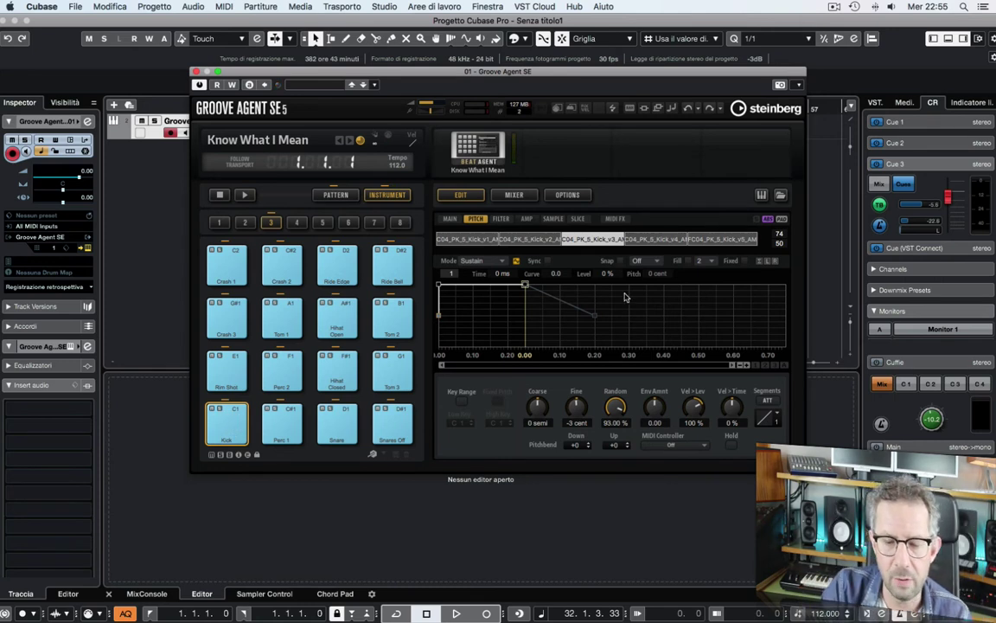
pyautogui.moveTo(614, 413); pyautogui.dragTo(607, 447)
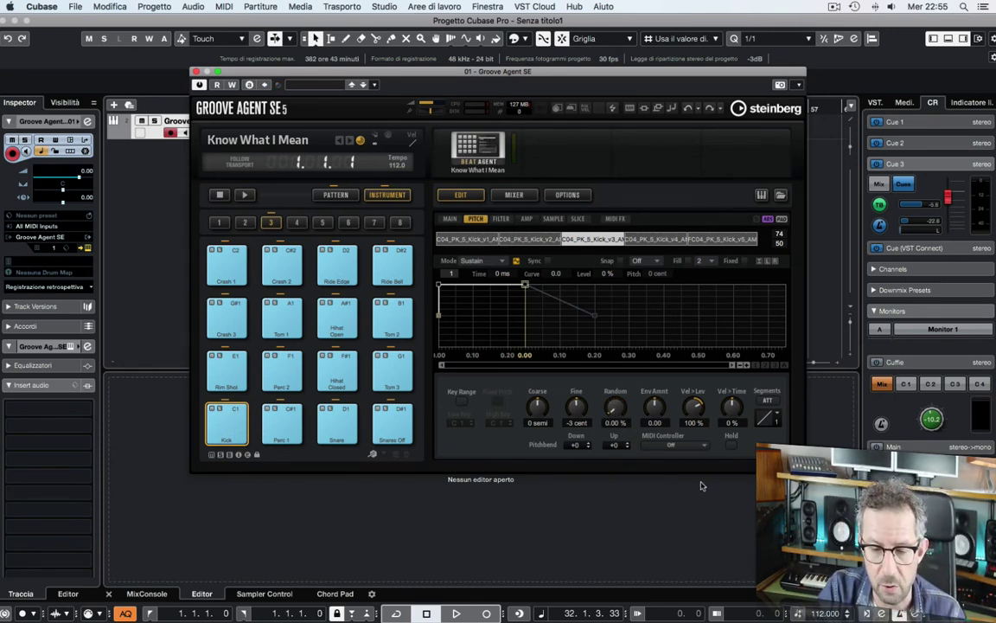
# - Shape the Kick pad's amp envelope with a 66 ms attack at 100% level, an early decay and a lowered sustain node
pyautogui.click(527, 219)
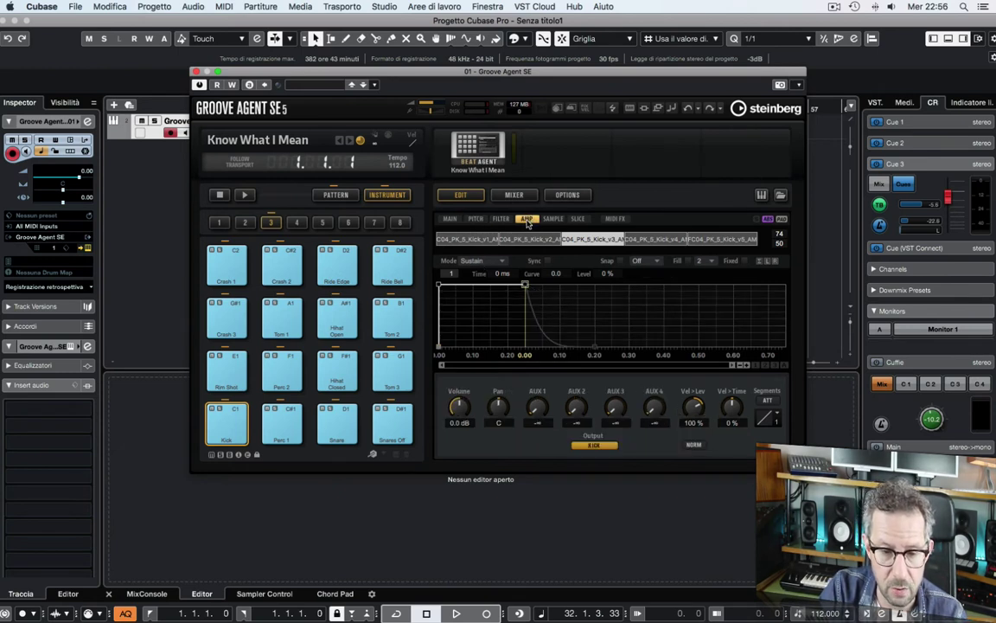
pyautogui.click(502, 288)
pyautogui.moveTo(504, 289); pyautogui.dragTo(683, 288)
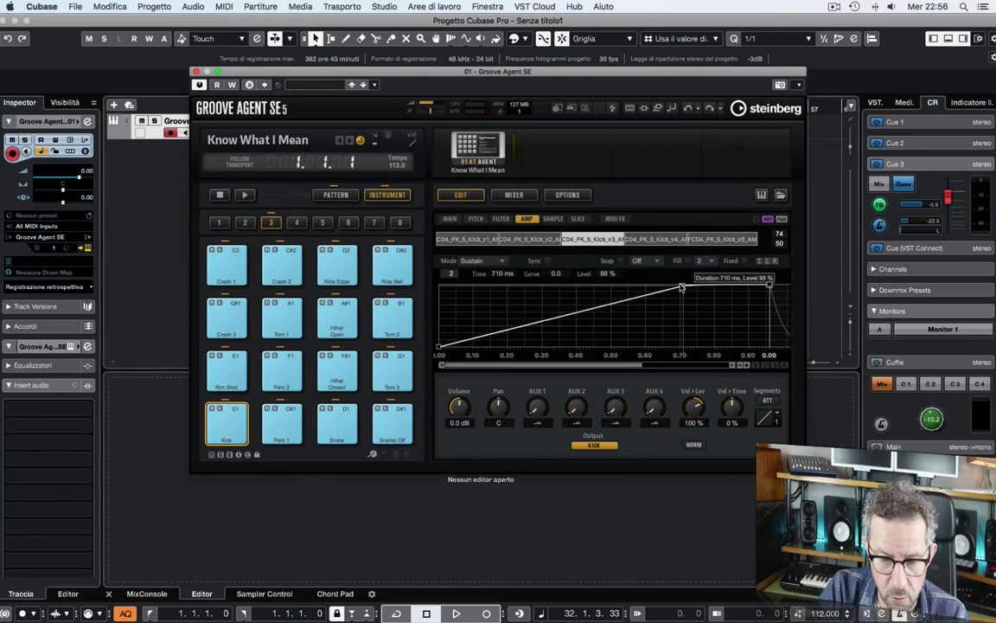
pyautogui.moveTo(683, 288); pyautogui.dragTo(499, 280)
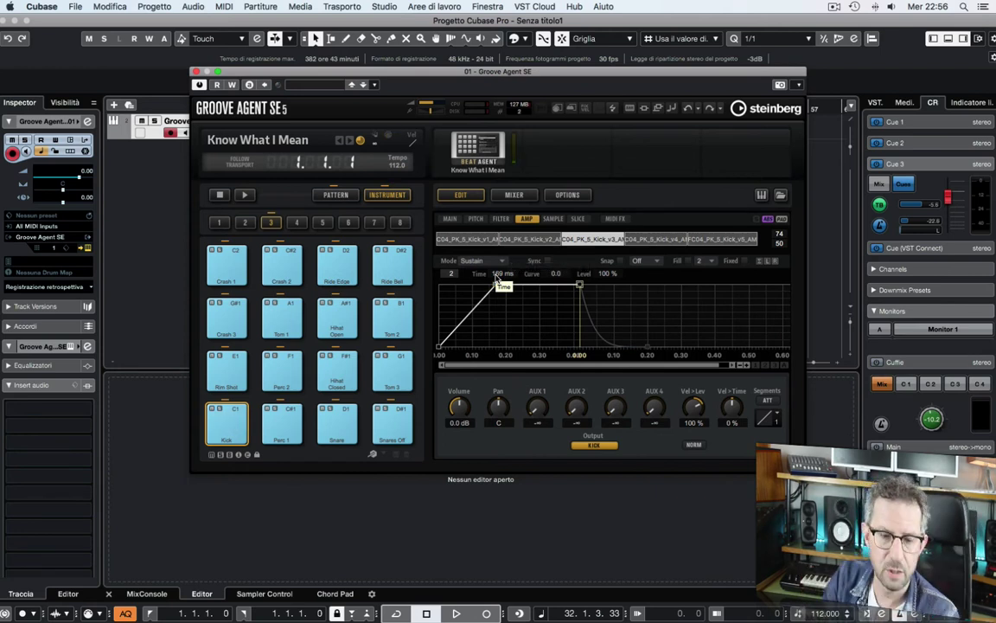
pyautogui.moveTo(499, 280); pyautogui.dragTo(459, 286)
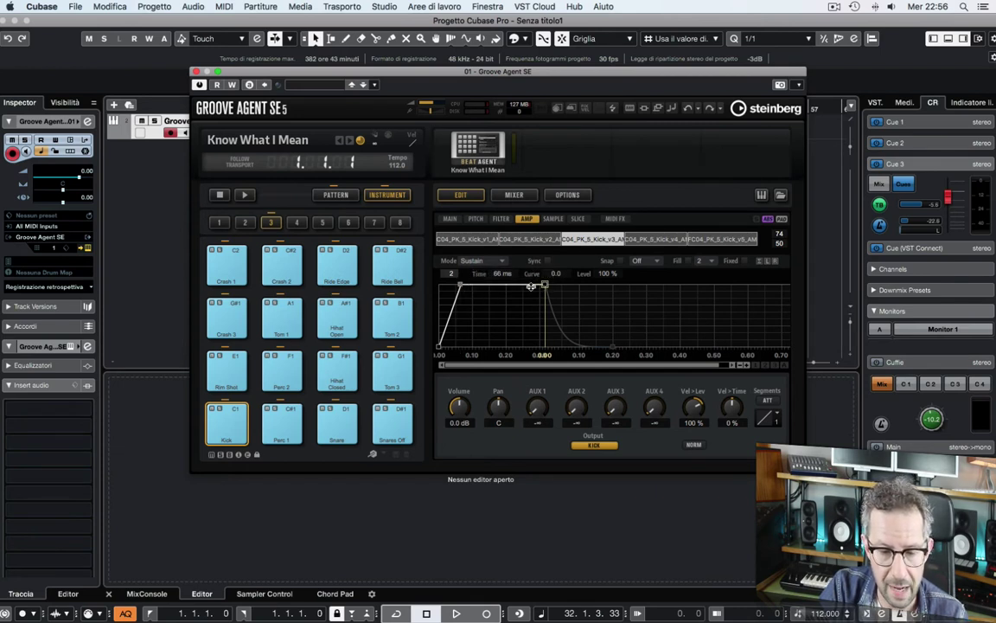
pyautogui.moveTo(544, 285); pyautogui.dragTo(613, 347)
pyautogui.click(571, 347)
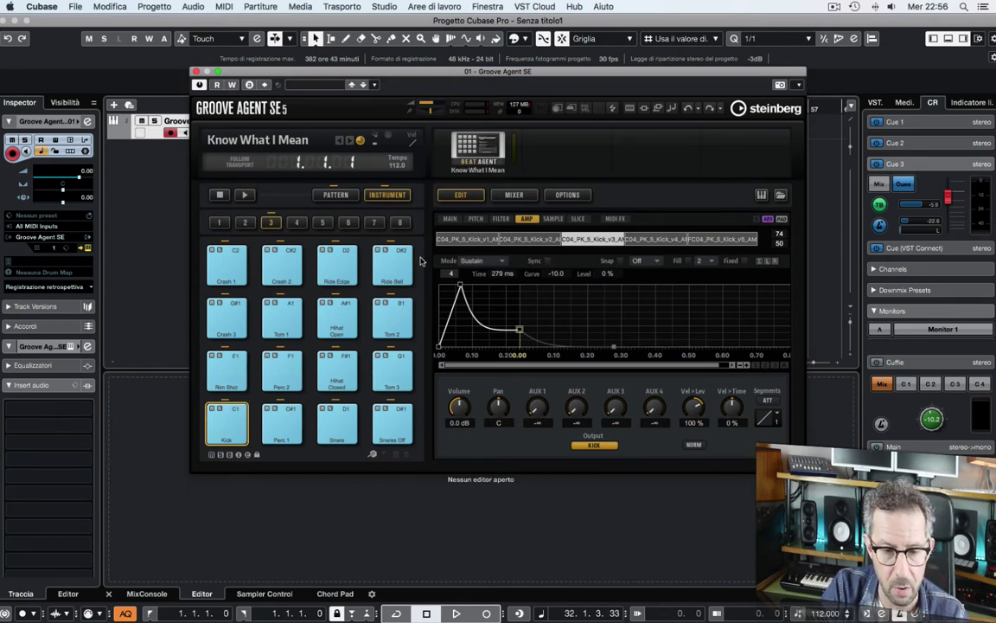
# - Set the Kick pad's filter envelope to Loop mode and shorten its loop section to 55 ms
pyautogui.click(502, 219)
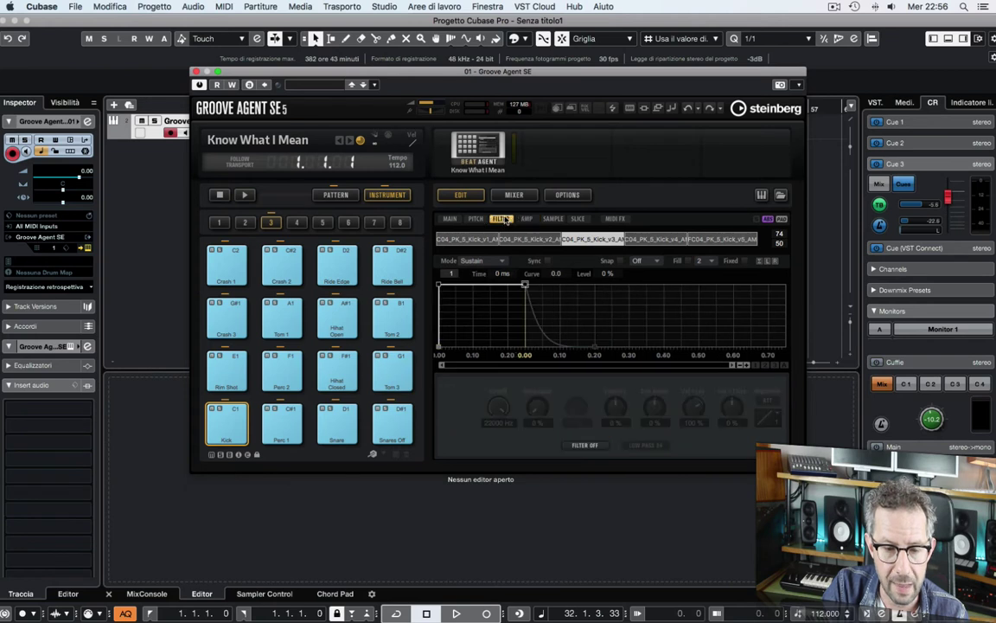
pyautogui.click(493, 261)
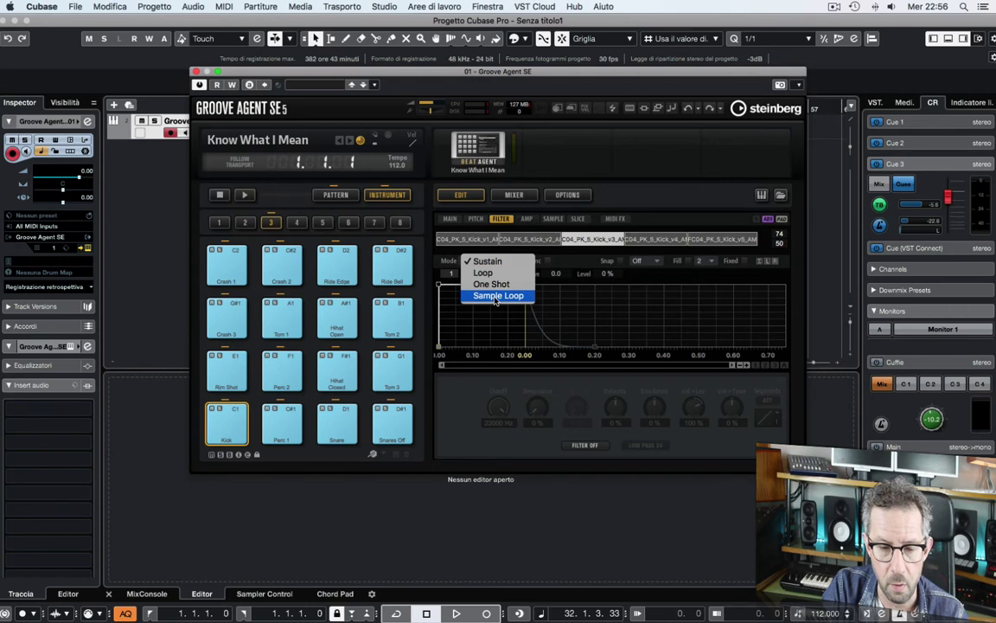
pyautogui.click(489, 272)
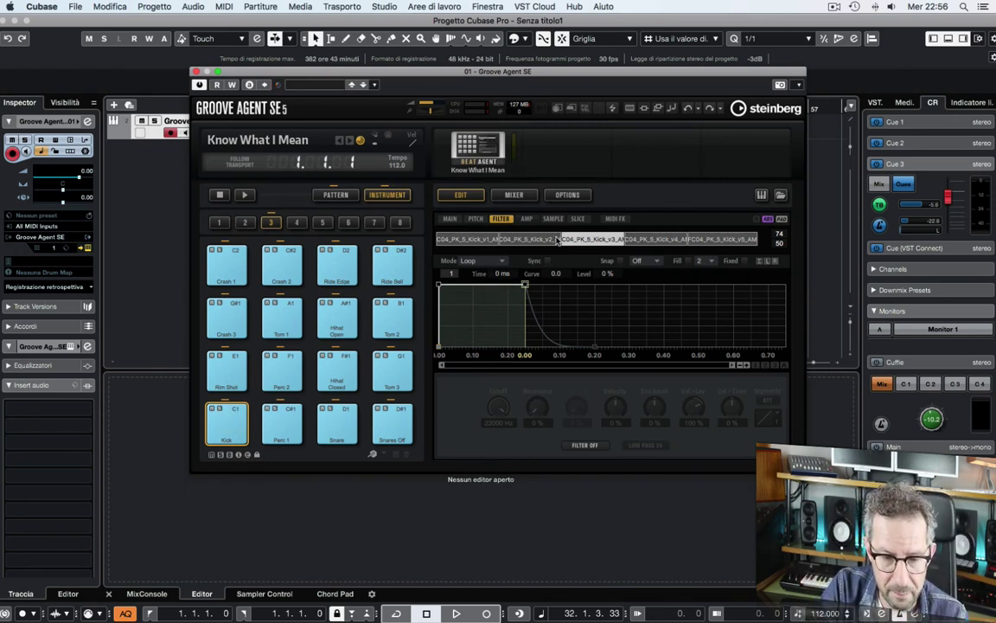
pyautogui.moveTo(526, 283); pyautogui.dragTo(457, 286)
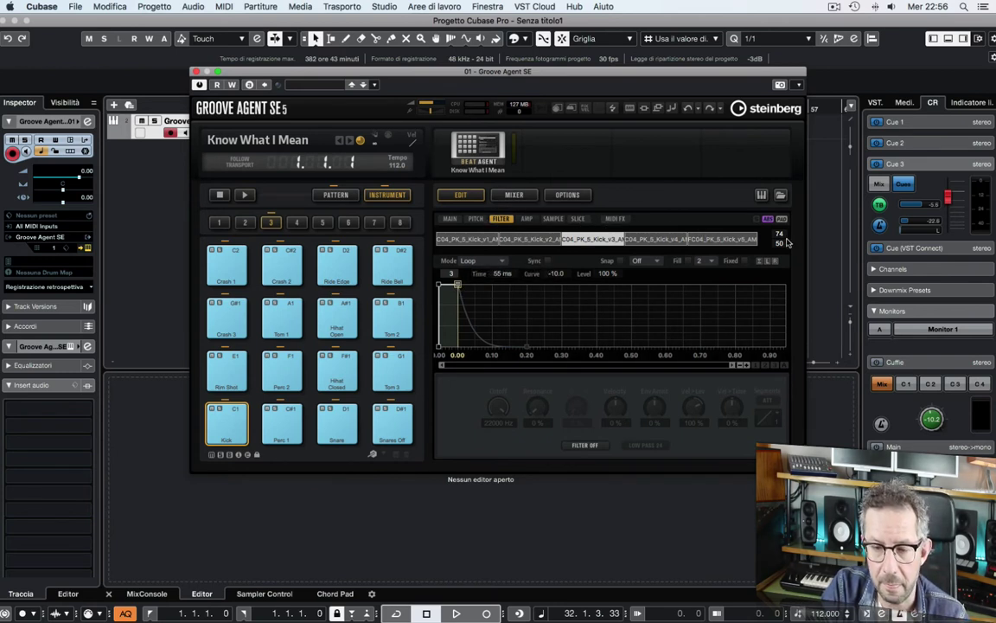
pyautogui.click(552, 218)
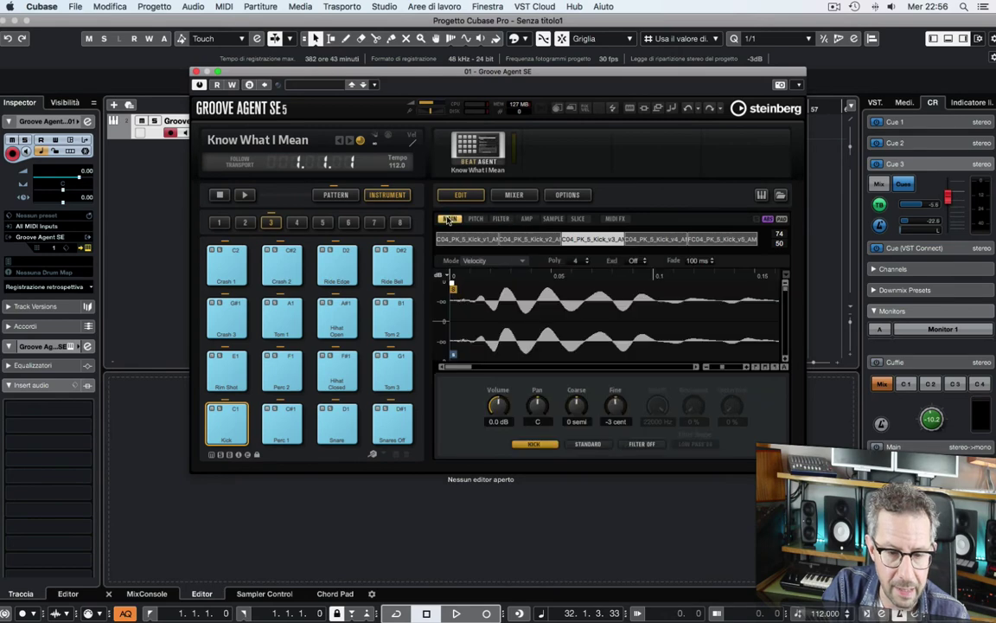
# - Open the mixer and audition the kit's pads one after another, watching the meters of their channels
pyautogui.click(515, 196)
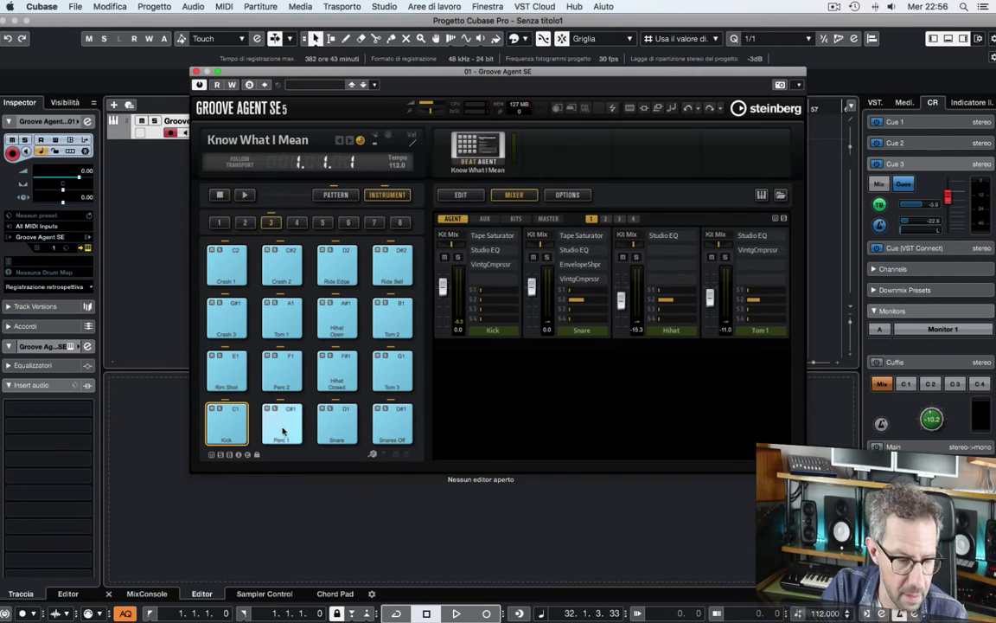
pyautogui.click(392, 422)
pyautogui.click(244, 387)
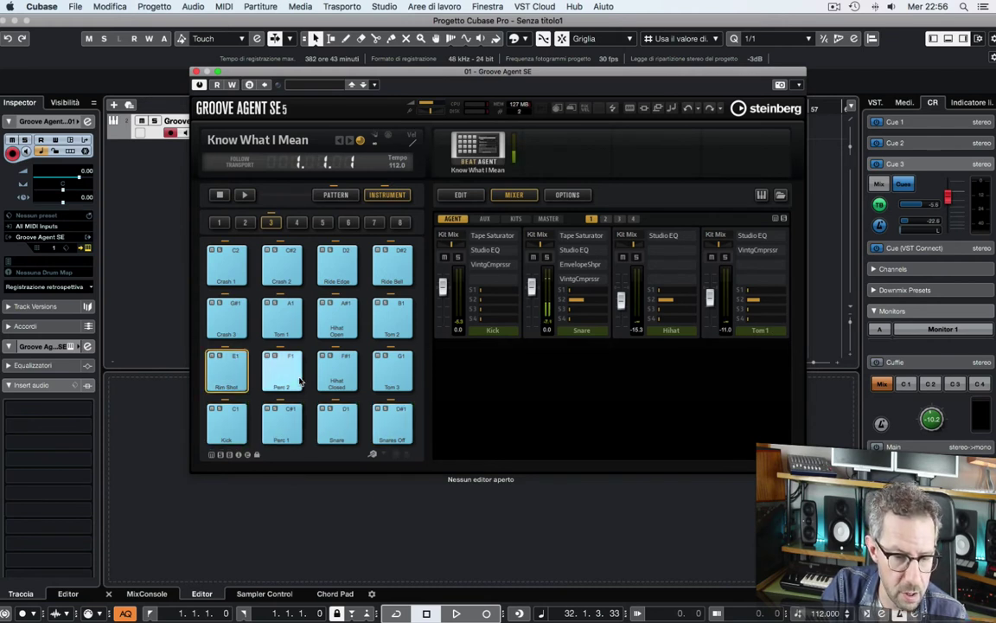
pyautogui.click(299, 381)
pyautogui.click(353, 374)
pyautogui.click(404, 372)
pyautogui.click(227, 318)
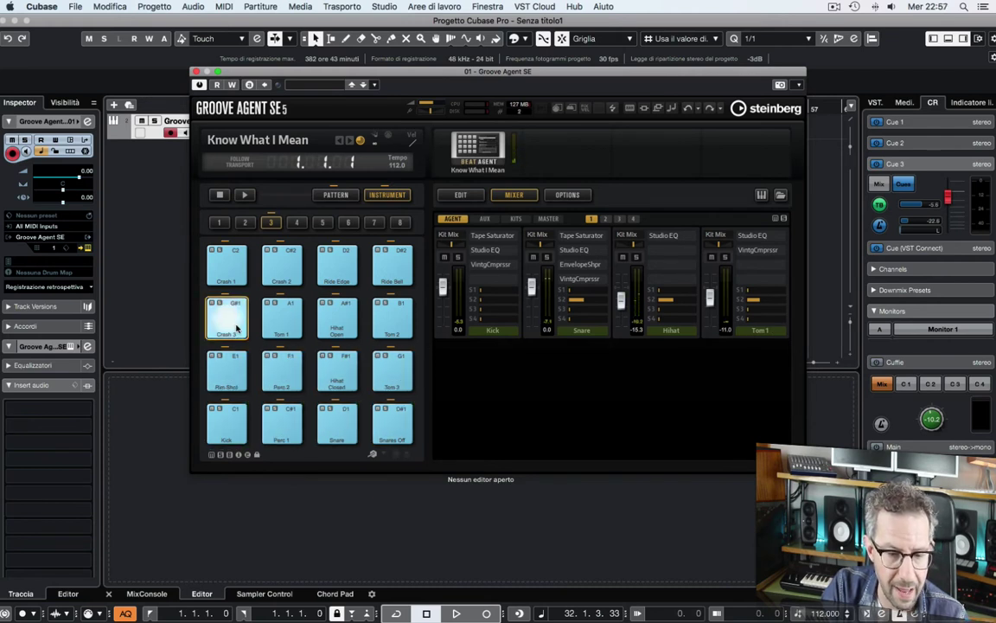
pyautogui.click(282, 319)
pyautogui.click(337, 318)
pyautogui.click(393, 318)
pyautogui.click(241, 272)
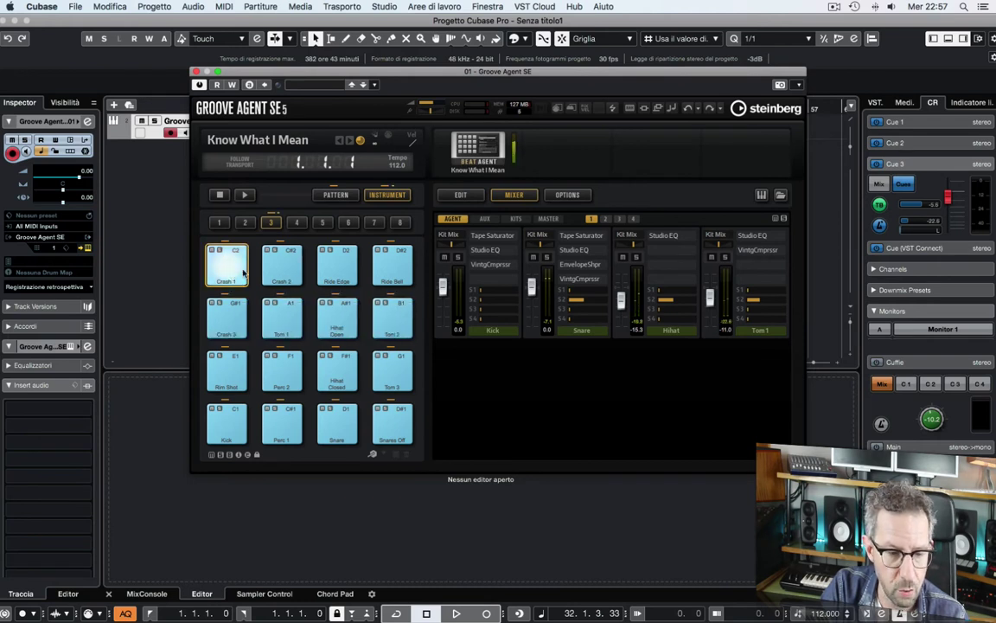
pyautogui.click(293, 270)
pyautogui.click(383, 268)
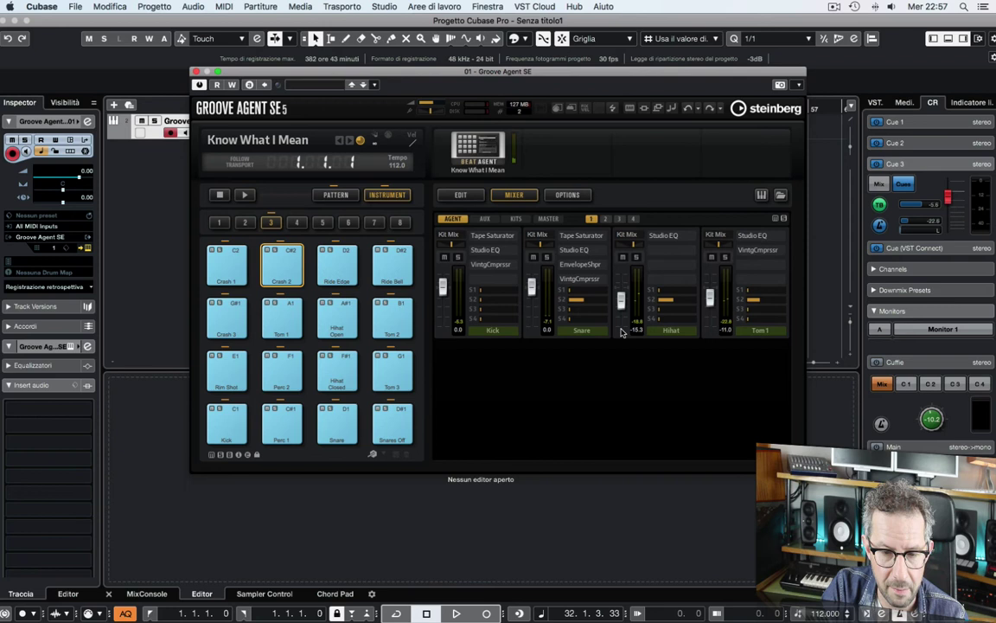
# - Look through the remaining pages of agent mixer buses and return to the first page
pyautogui.click(606, 221)
pyautogui.click(621, 221)
pyautogui.click(637, 222)
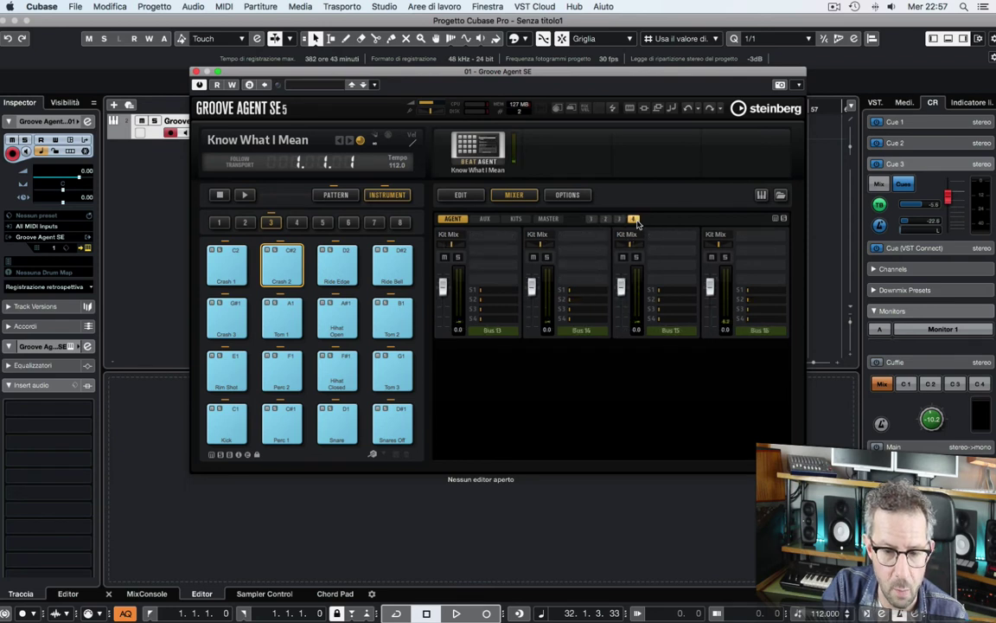
pyautogui.click(590, 219)
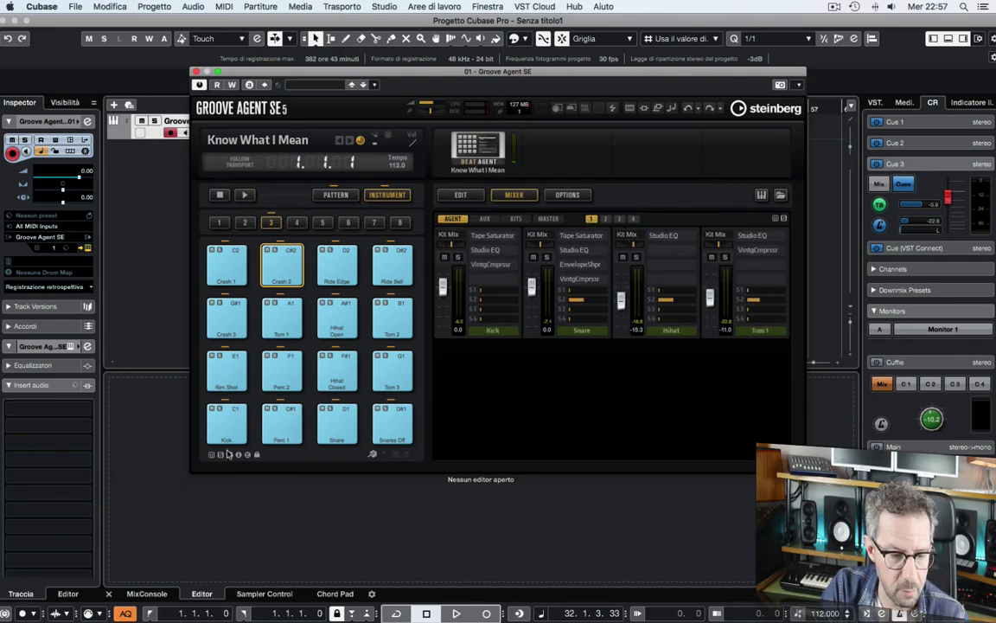
# - Inspect the settings of the Kick channel's Tape Saturator, Studio EQ and Vintage Compressor inserts
pyautogui.click(487, 332)
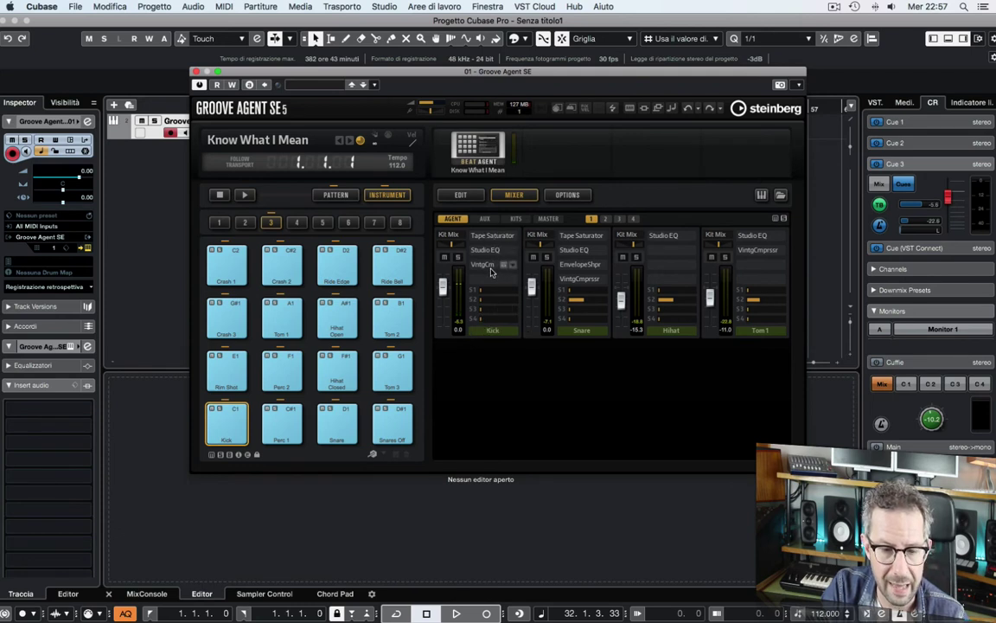
pyautogui.click(491, 240)
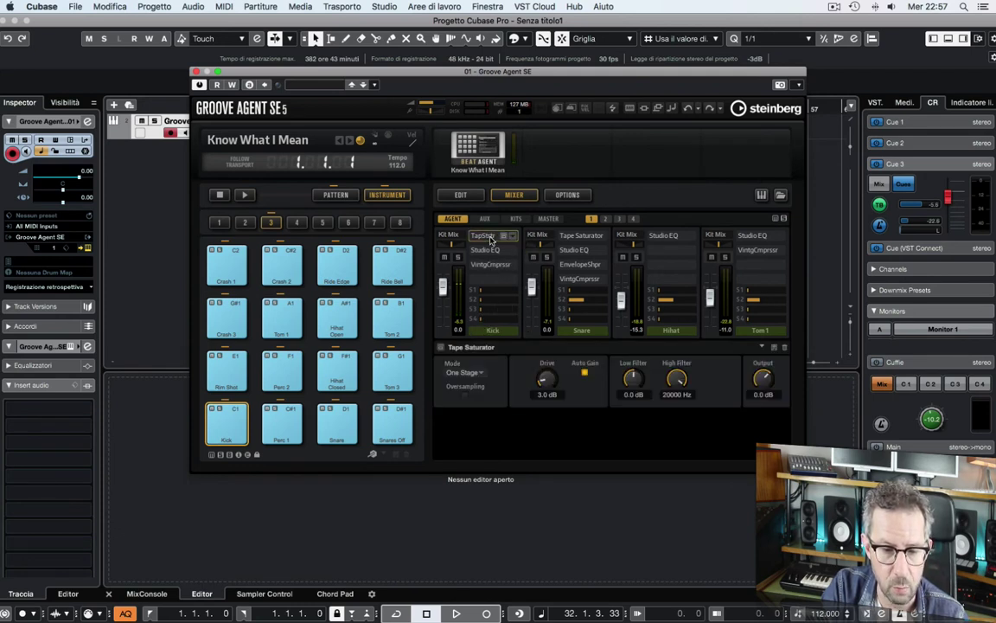
pyautogui.click(493, 251)
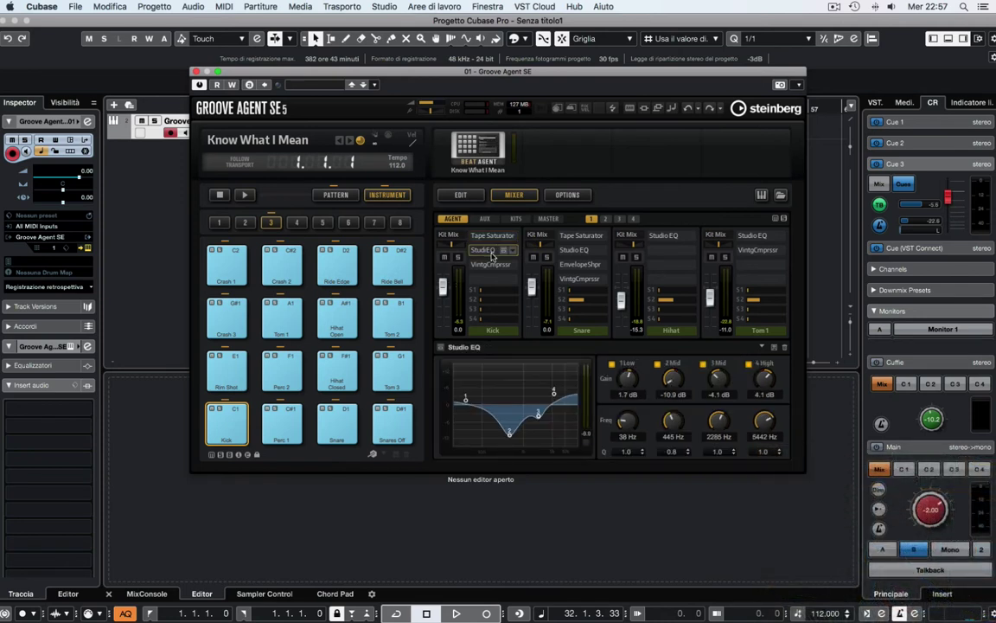
pyautogui.click(489, 265)
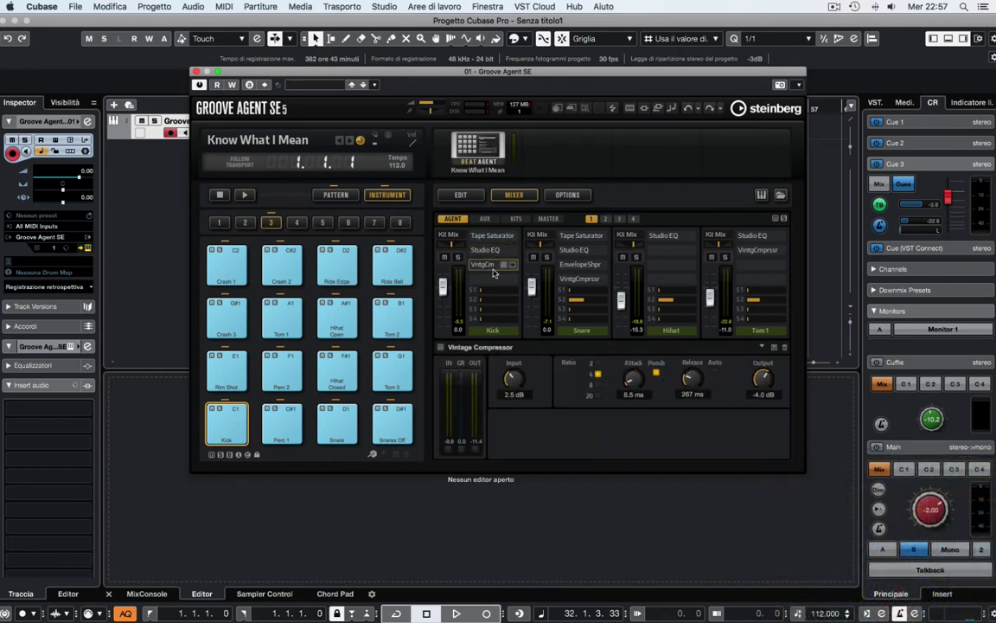
# - Try the REVerence reverb in place of the Vintage Compressor on the Kick channel
pyautogui.click(512, 265)
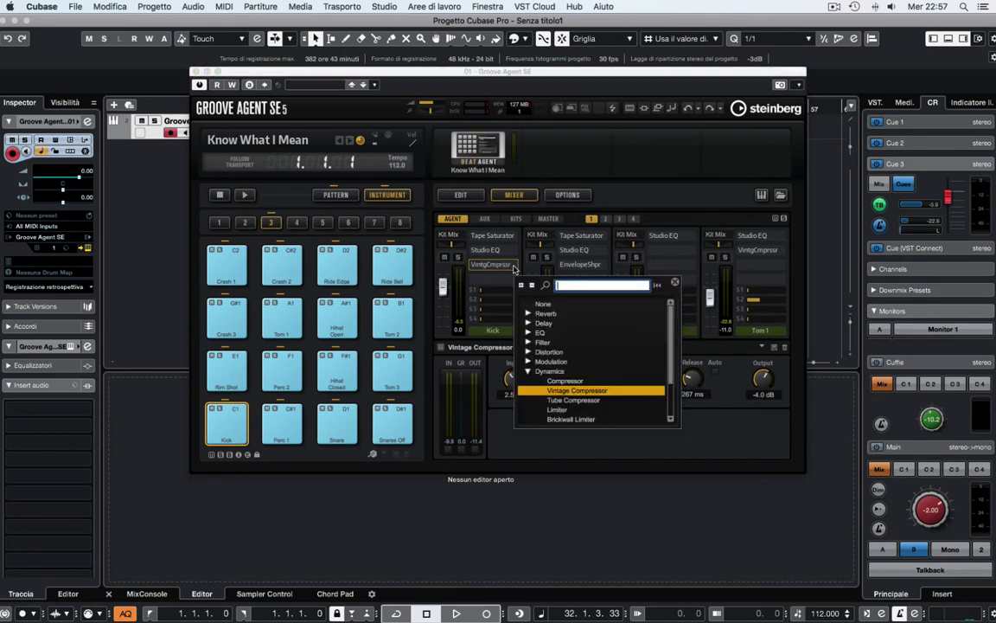
pyautogui.click(529, 316)
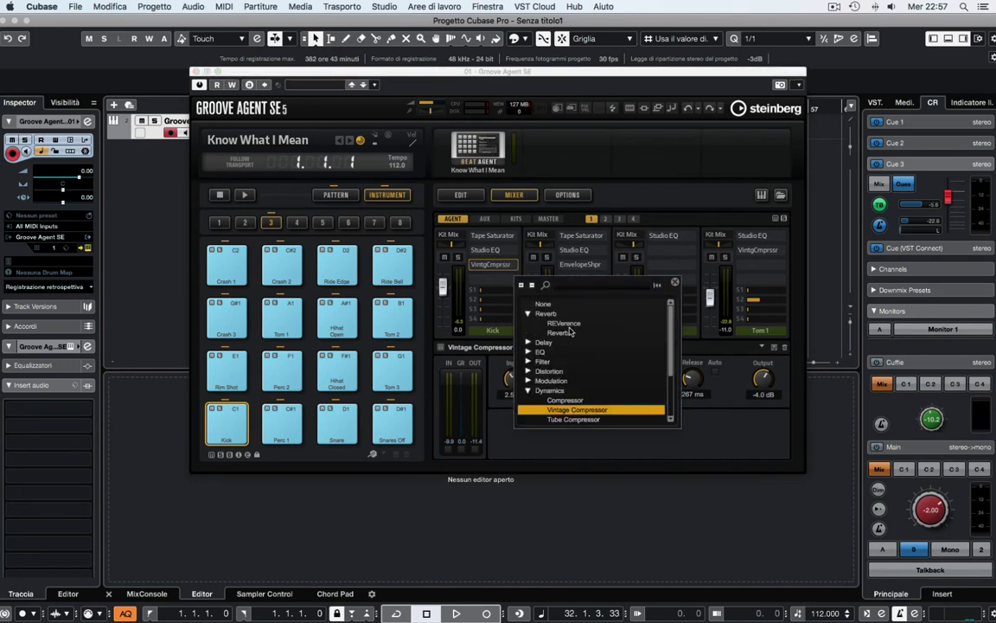
pyautogui.click(566, 323)
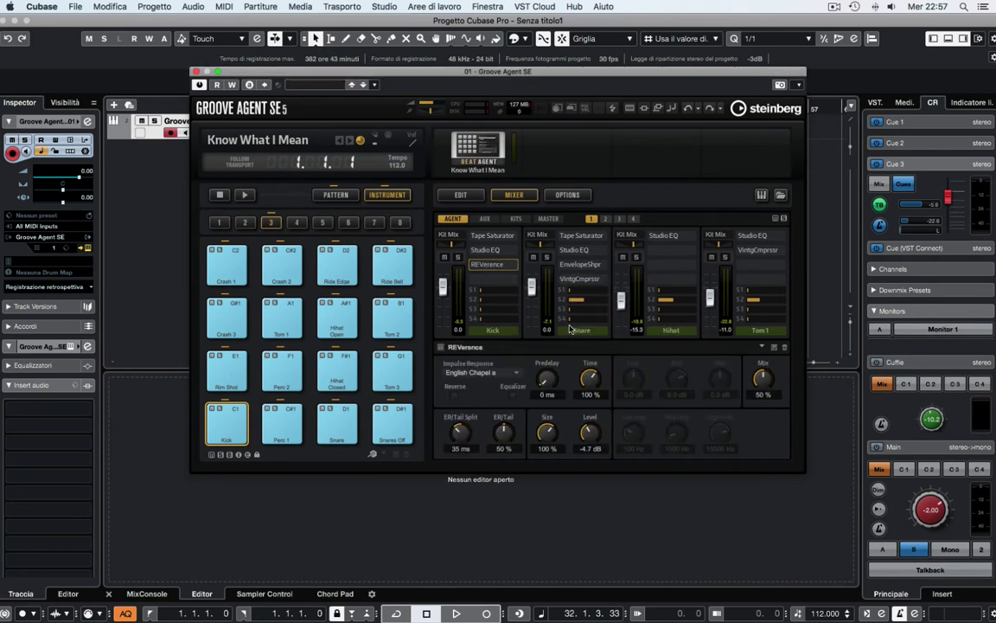
# - Load the Distortion effect in the Kick channel's third insert and raise its In Gain to 12.0 dB
pyautogui.click(512, 265)
pyautogui.click(526, 361)
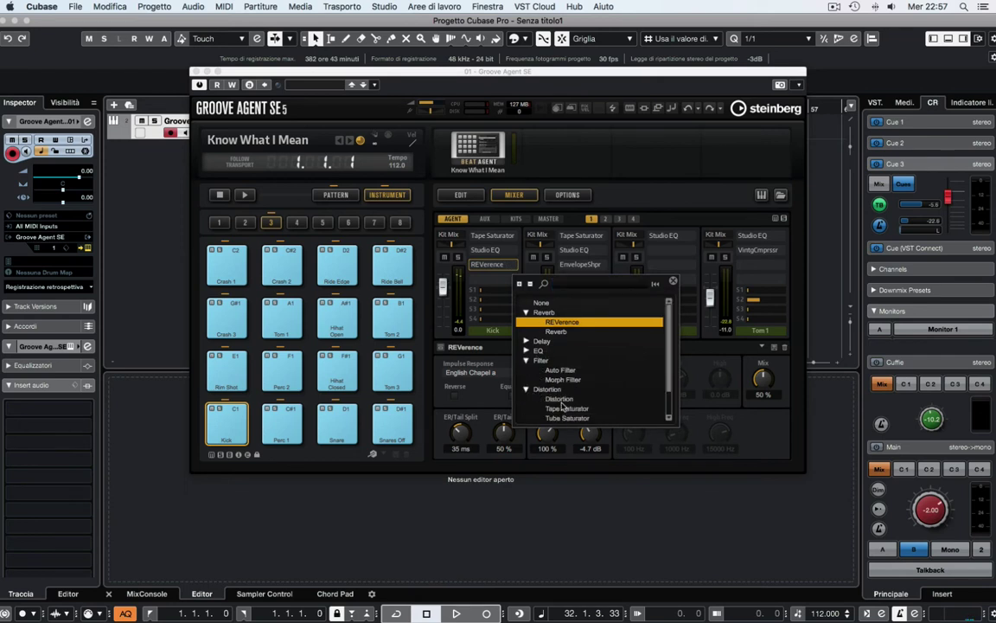
pyautogui.click(525, 389)
pyautogui.click(562, 399)
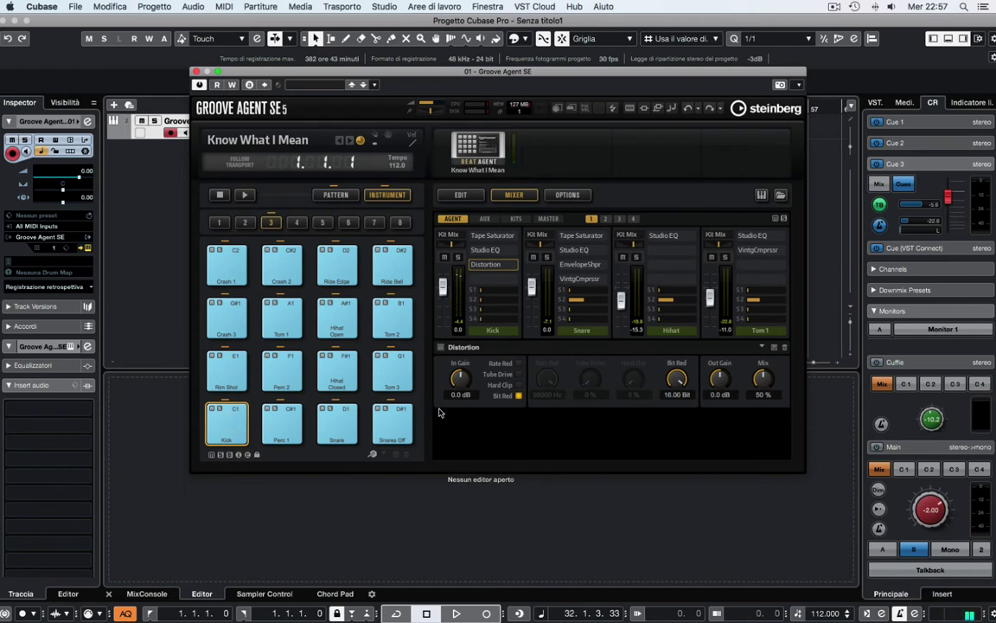
pyautogui.moveTo(460, 378); pyautogui.dragTo(458, 305)
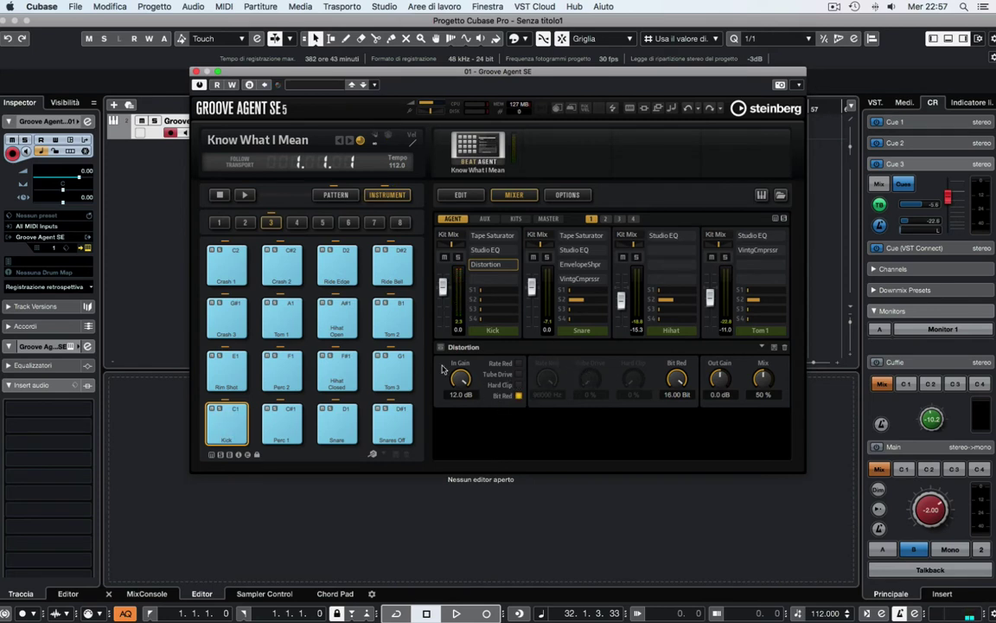
# - View the mixer's aux effect channels, audition the Kick pad and bring up the kit channel
pyautogui.click(487, 220)
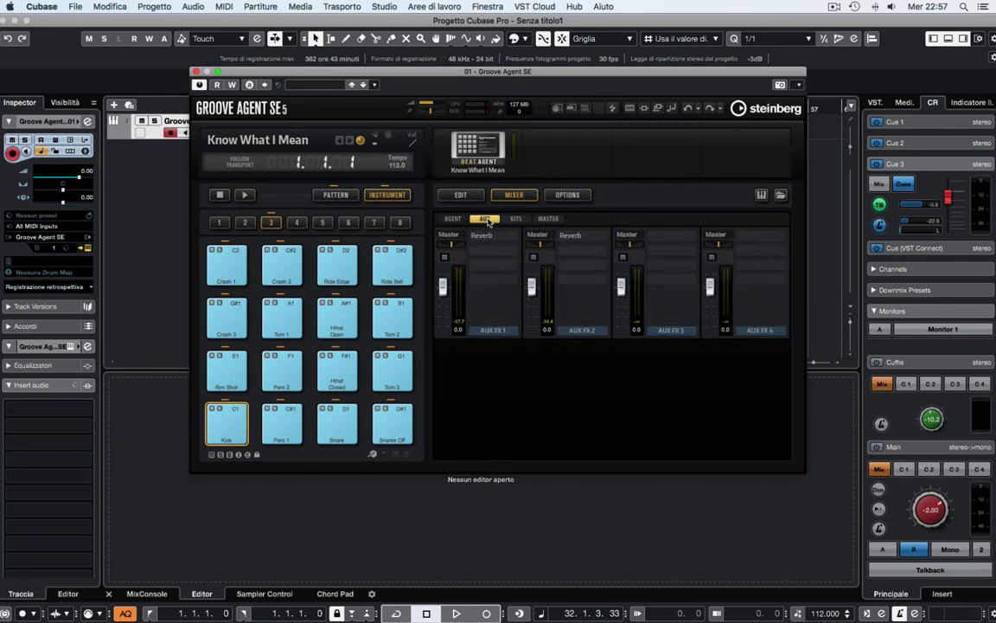
pyautogui.click(238, 414)
pyautogui.click(516, 220)
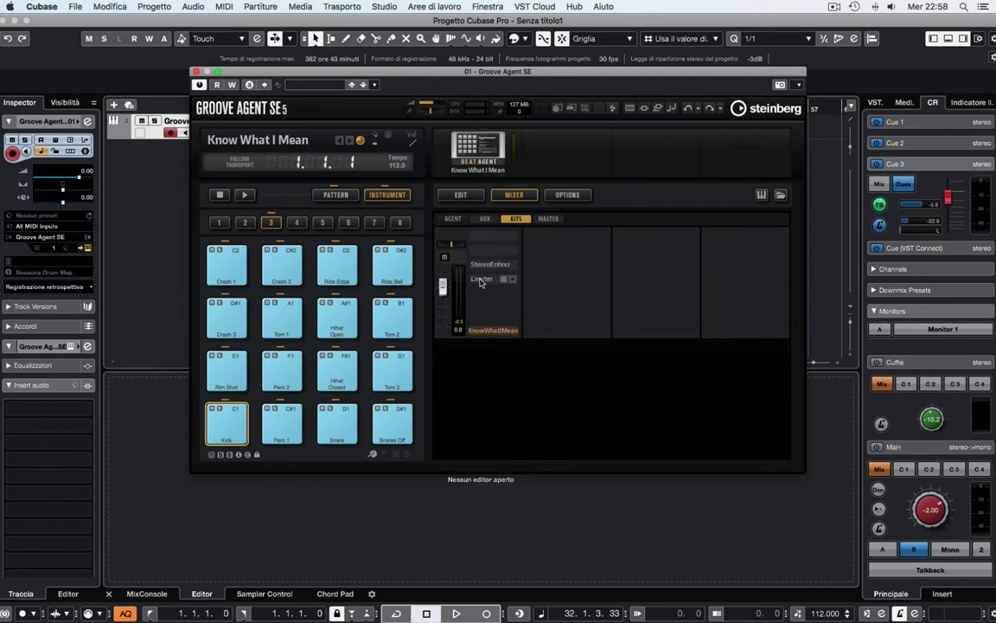
# - Toggle the kit channel's Limiter and insert REVerence in the empty slot above the stereo enhancer
pyautogui.click(503, 279)
pyautogui.click(505, 280)
pyautogui.click(511, 252)
pyautogui.click(547, 289)
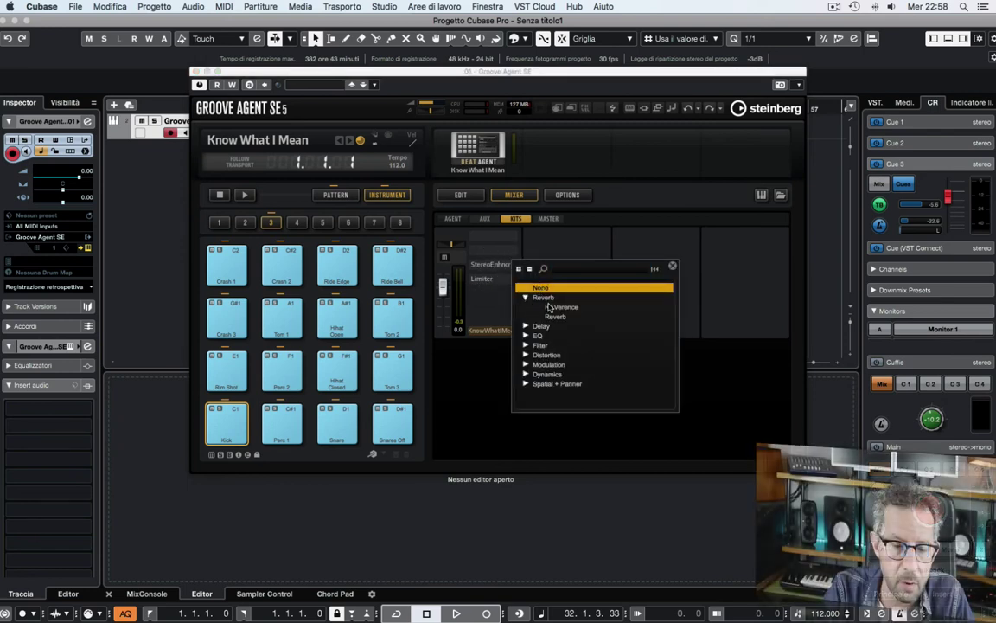
pyautogui.click(547, 306)
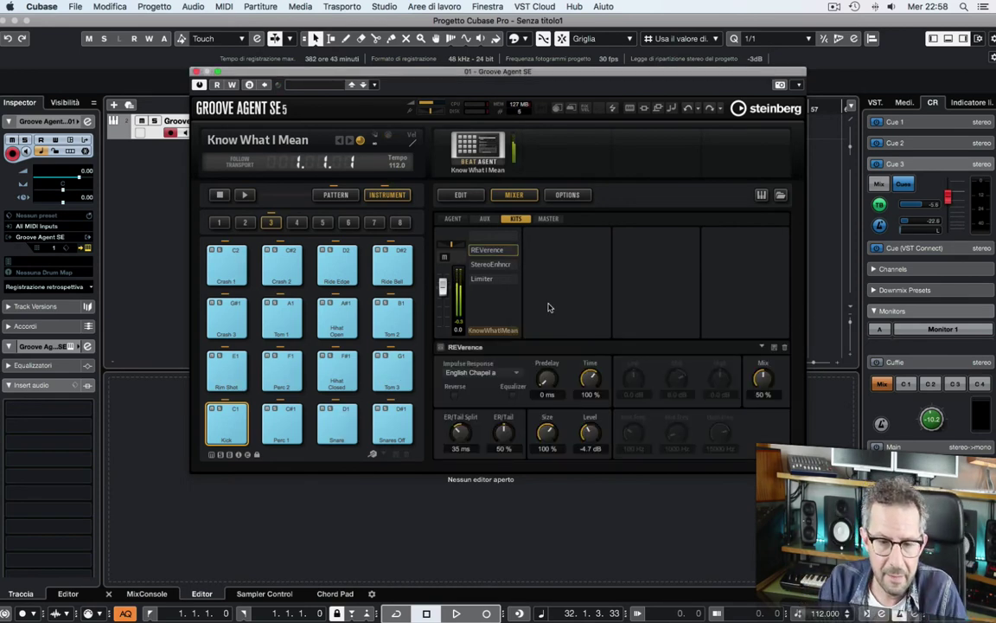
# - Check the master channel, and lower the Kick fader to -4.1 dB and the Snare fader to -3.5 dB in the agent mixer
pyautogui.click(548, 217)
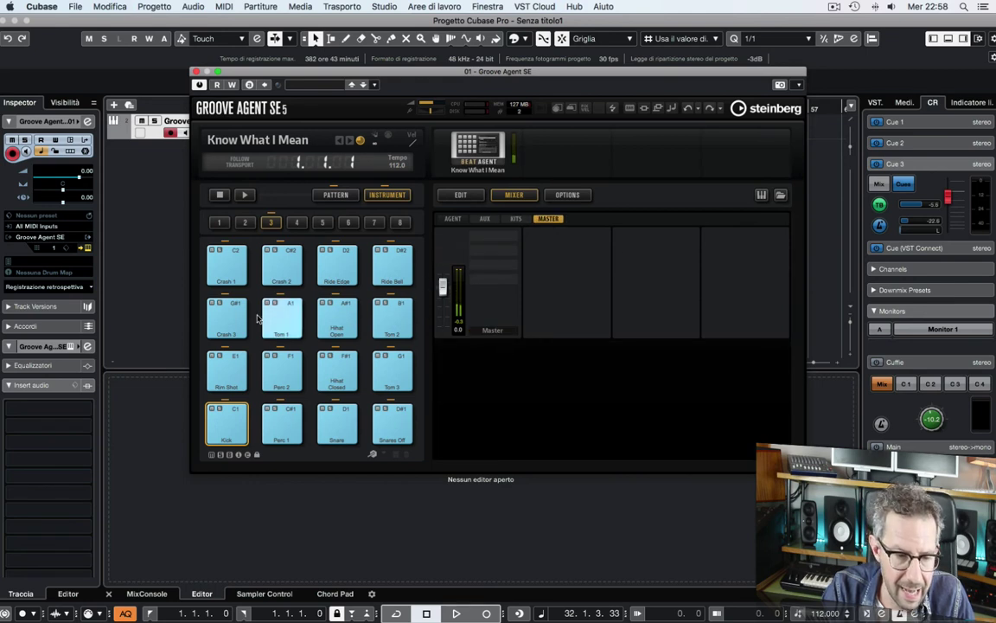
pyautogui.click(451, 219)
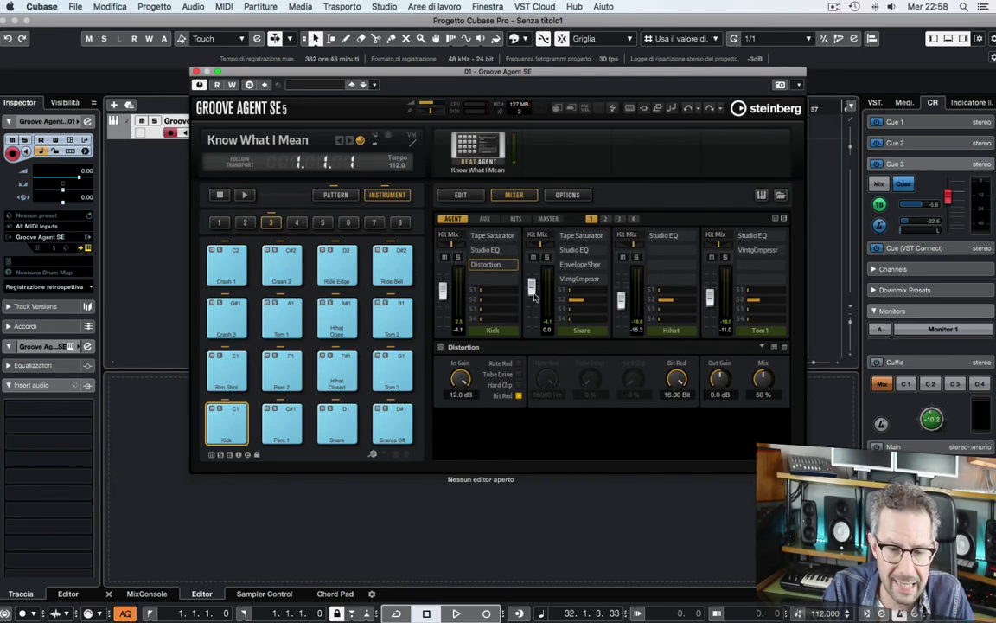
pyautogui.moveTo(534, 297); pyautogui.dragTo(531, 292)
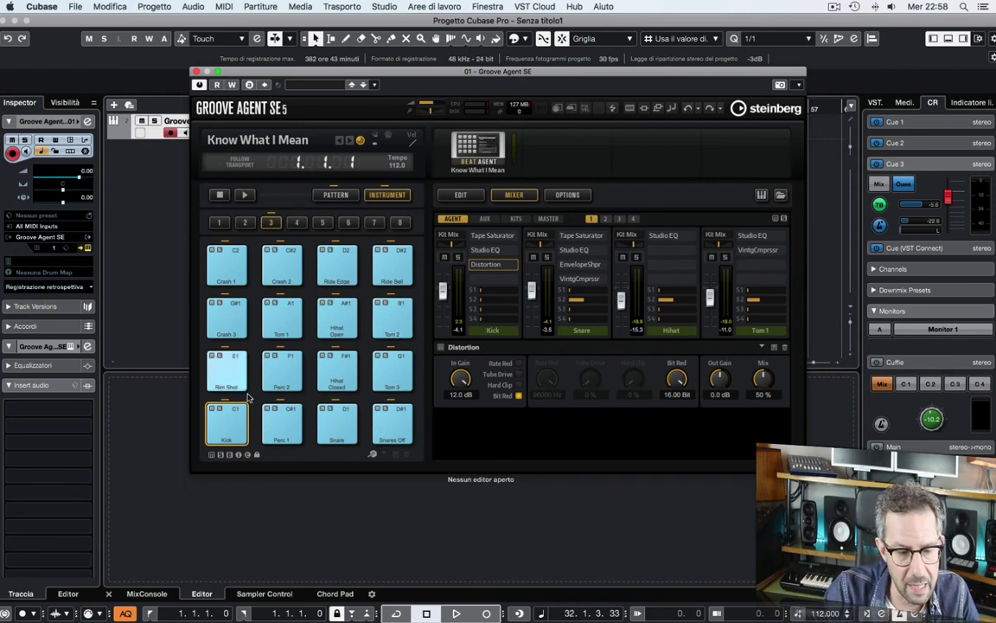
# - Load the Sweet Grapefruit kit from the Modern R&B sub style of Urban (Hip-Hop / R&B) and close the kit browser
pyautogui.click(291, 139)
pyautogui.click(53, 143)
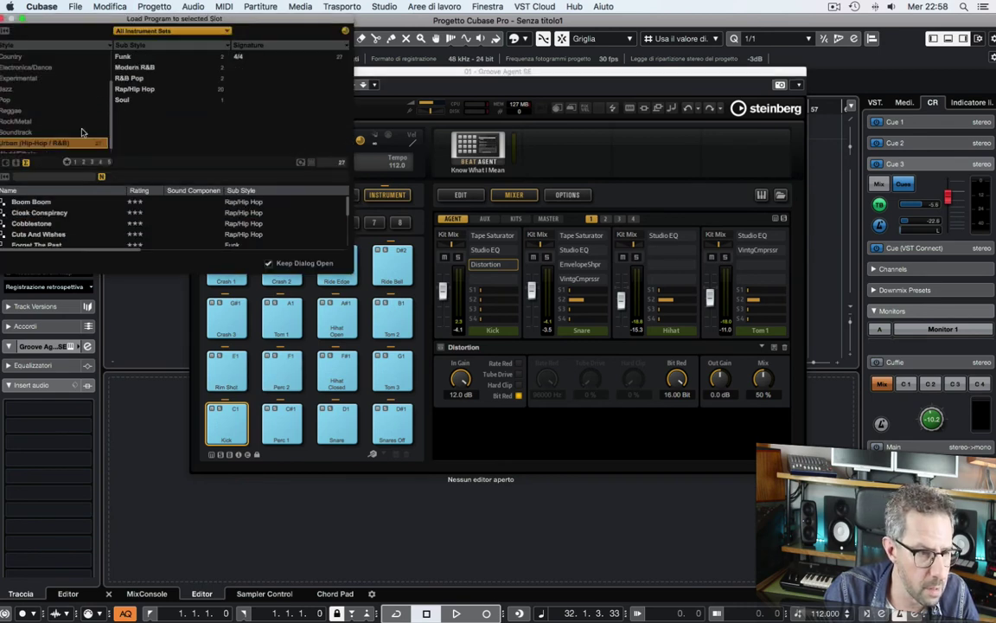
pyautogui.click(135, 67)
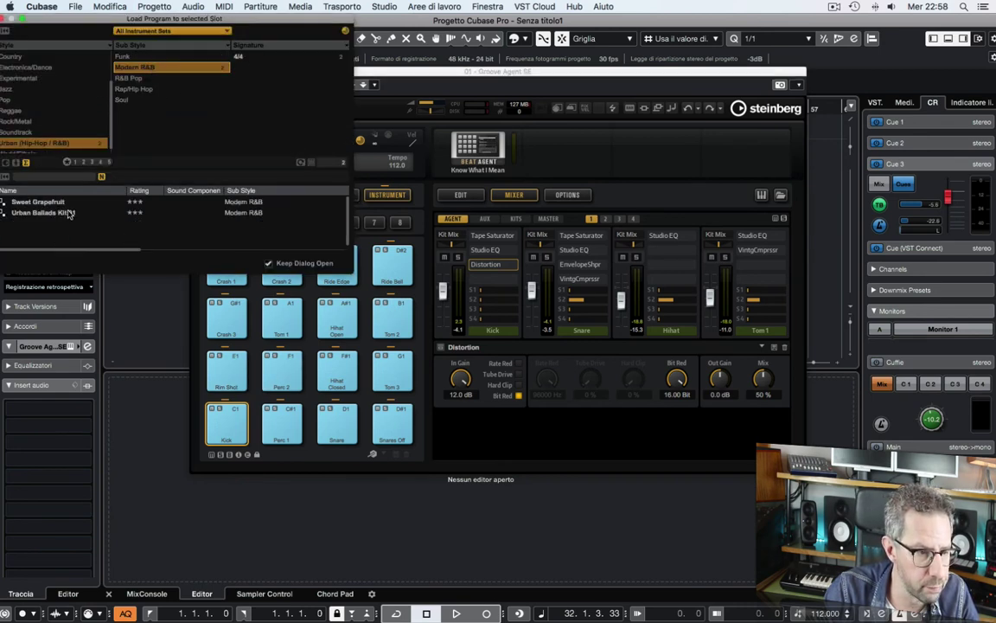
pyautogui.click(68, 204)
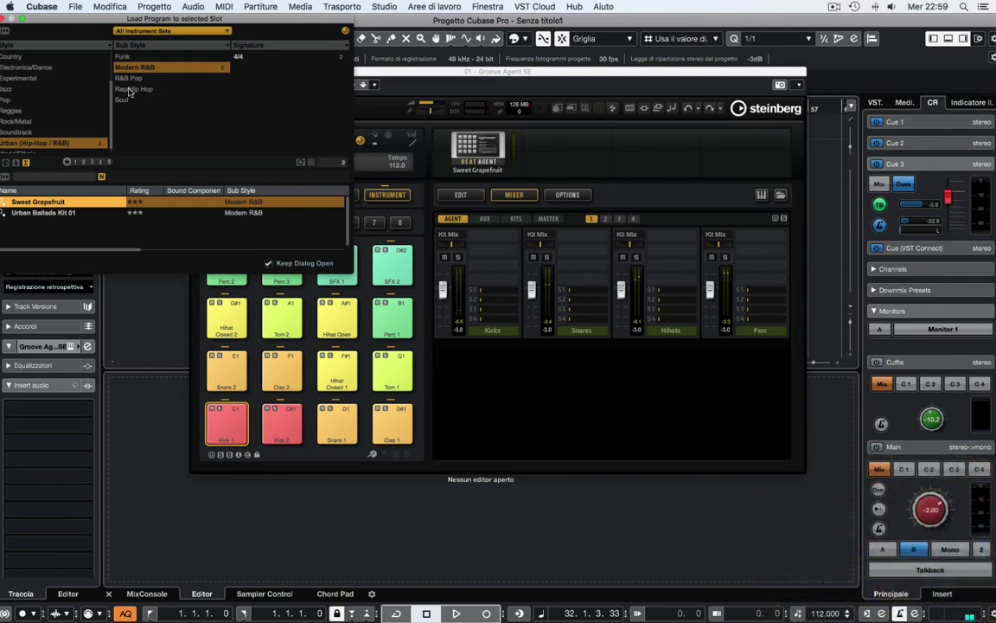
pyautogui.click(6, 18)
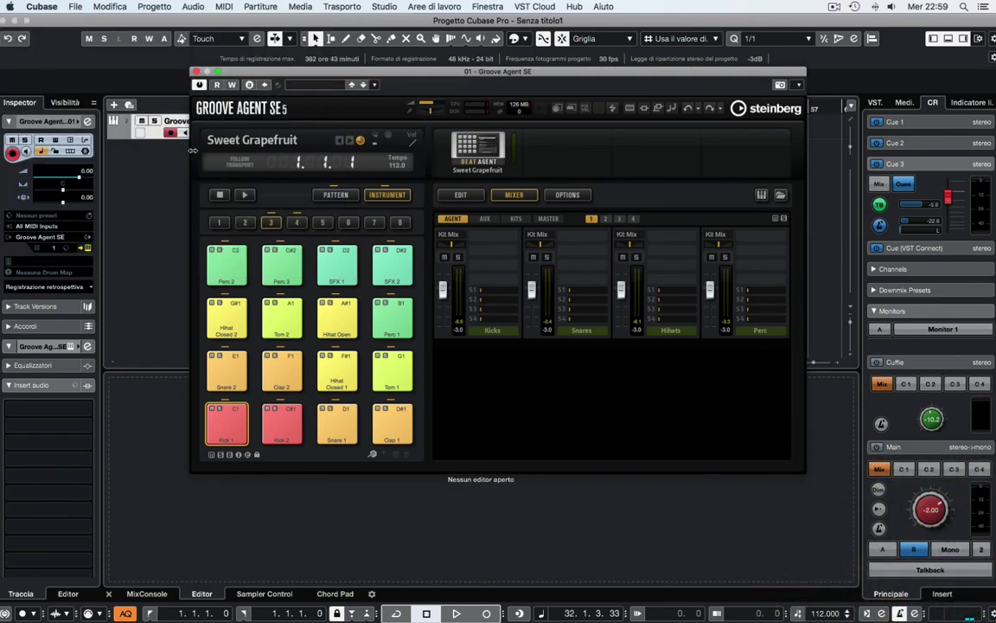
pyautogui.click(251, 137)
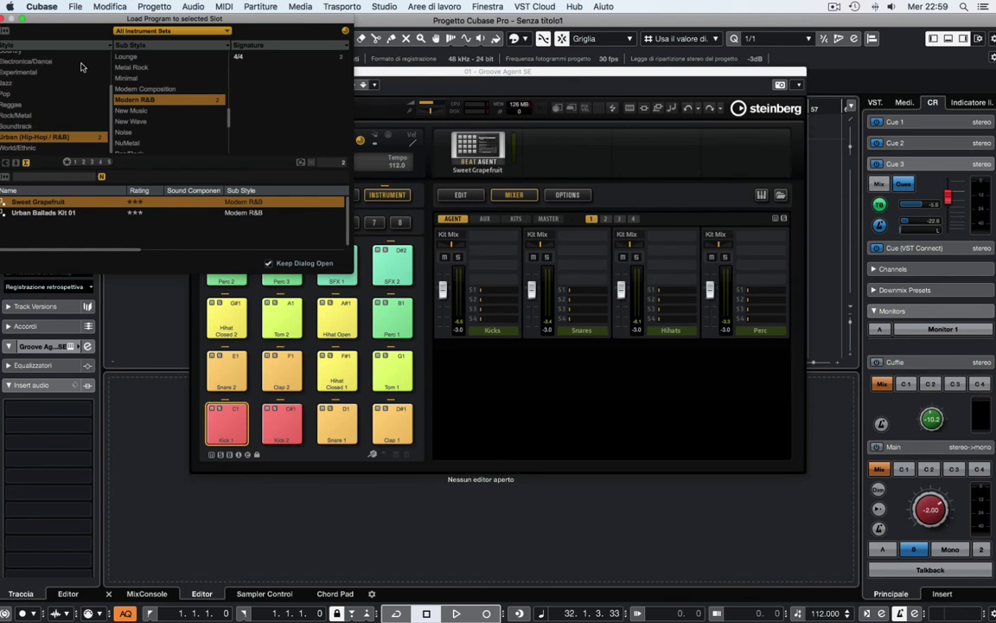
pyautogui.click(4, 22)
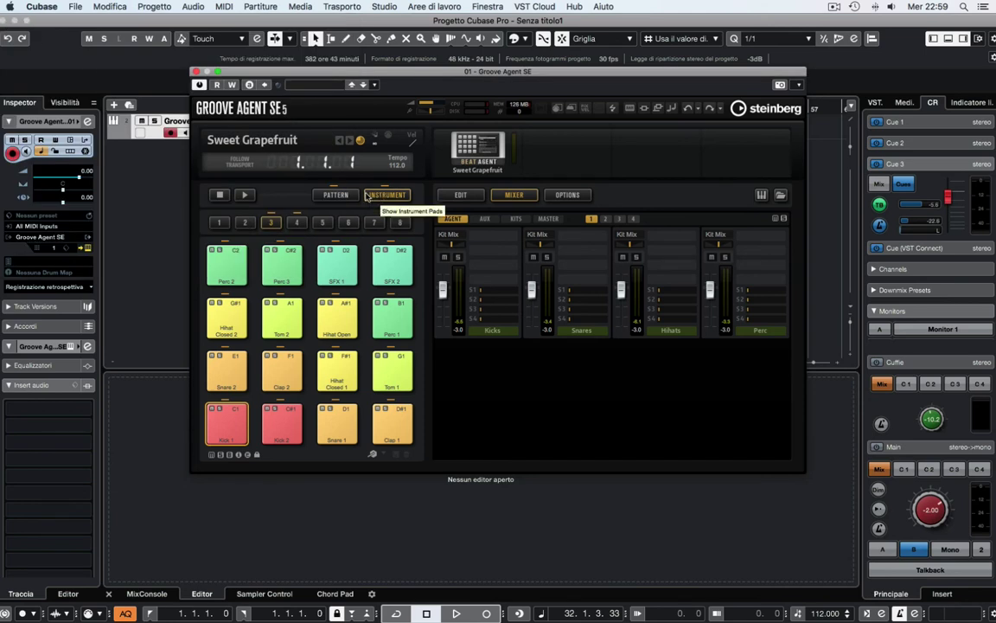
# - Show the pattern pads and audition the Intro, Groove 1 and Groove 2 patterns with the agent's own playback running
pyautogui.click(337, 195)
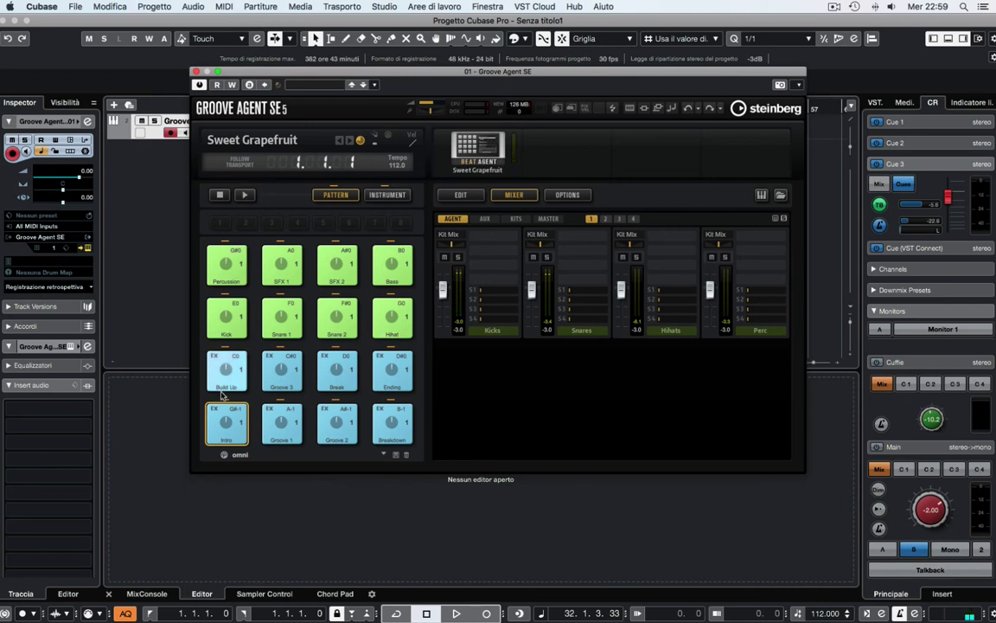
pyautogui.click(227, 422)
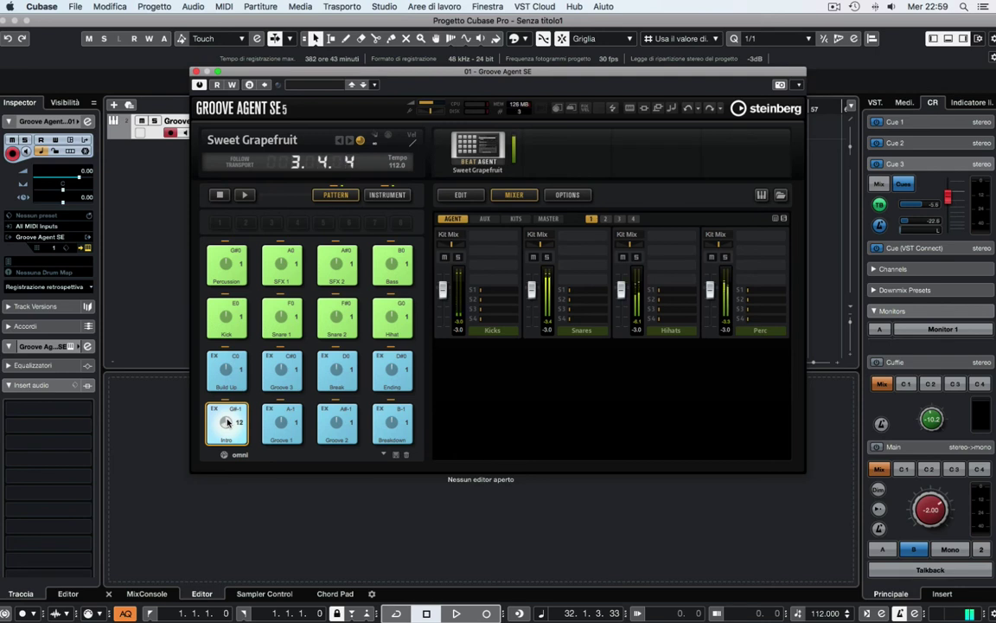
pyautogui.click(245, 196)
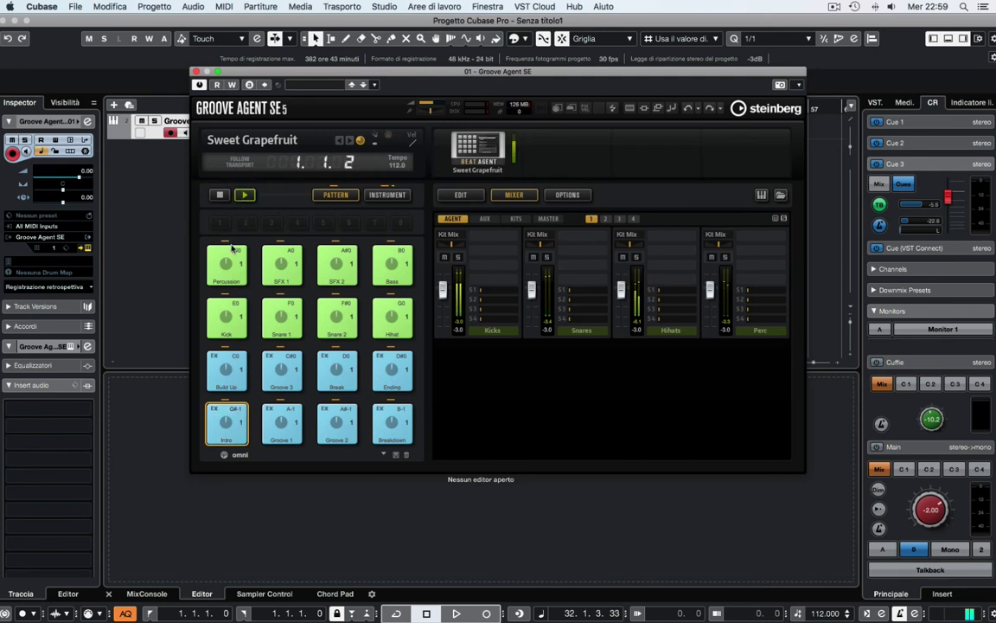
pyautogui.click(288, 437)
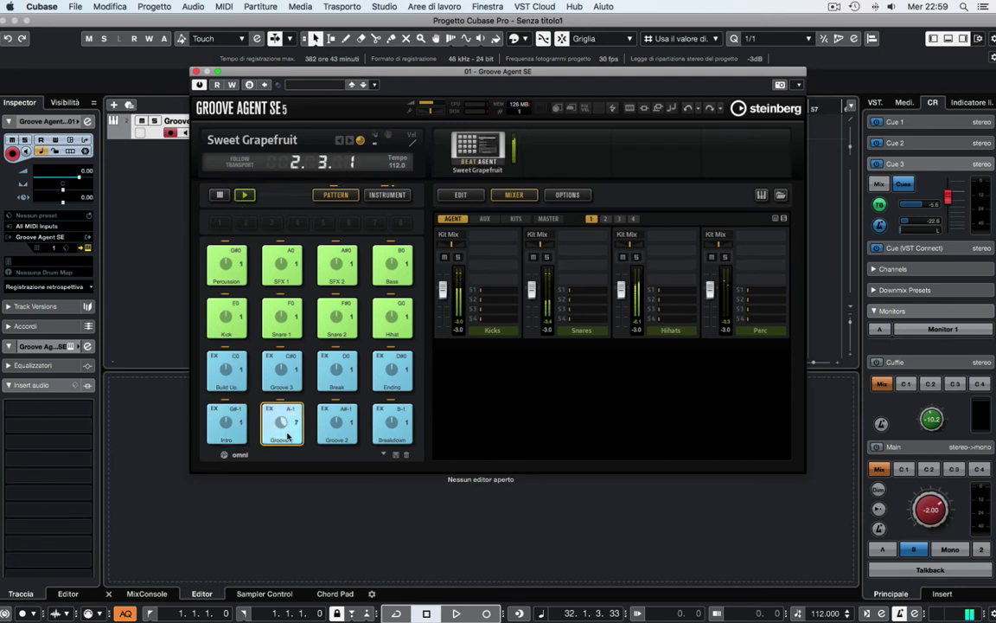
pyautogui.click(343, 441)
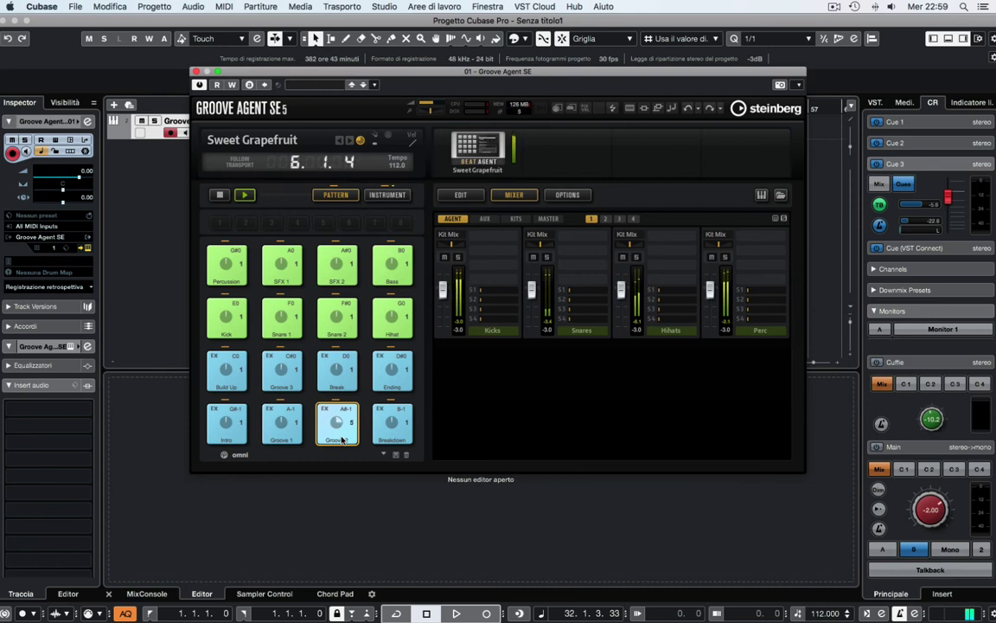
# - Bring up the Intro pattern's MIDI edit page and export the pattern to the Groove Agent SE 01 track at bar 21
pyautogui.click(463, 195)
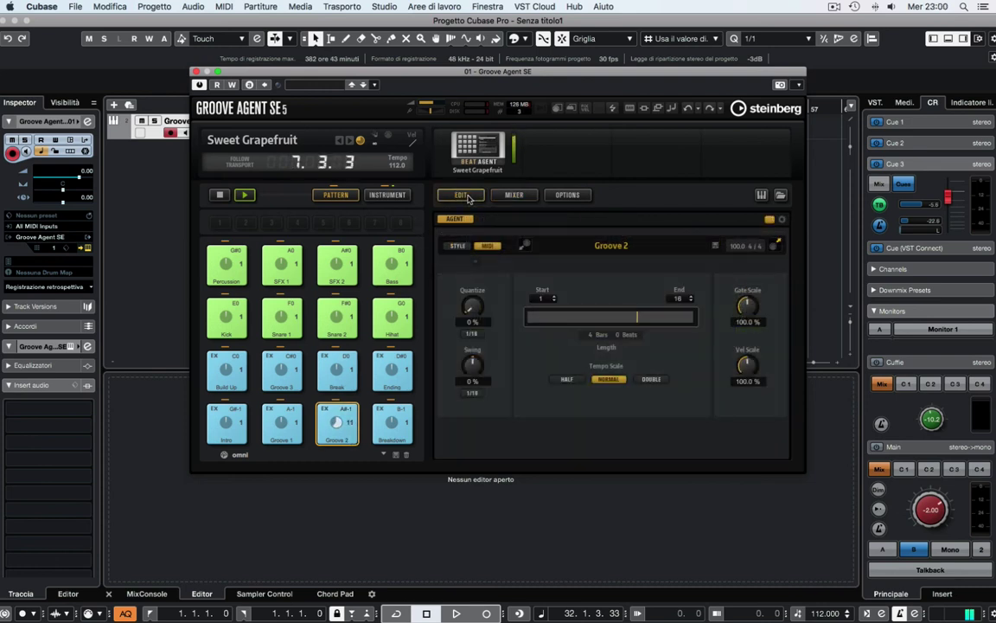
pyautogui.click(226, 430)
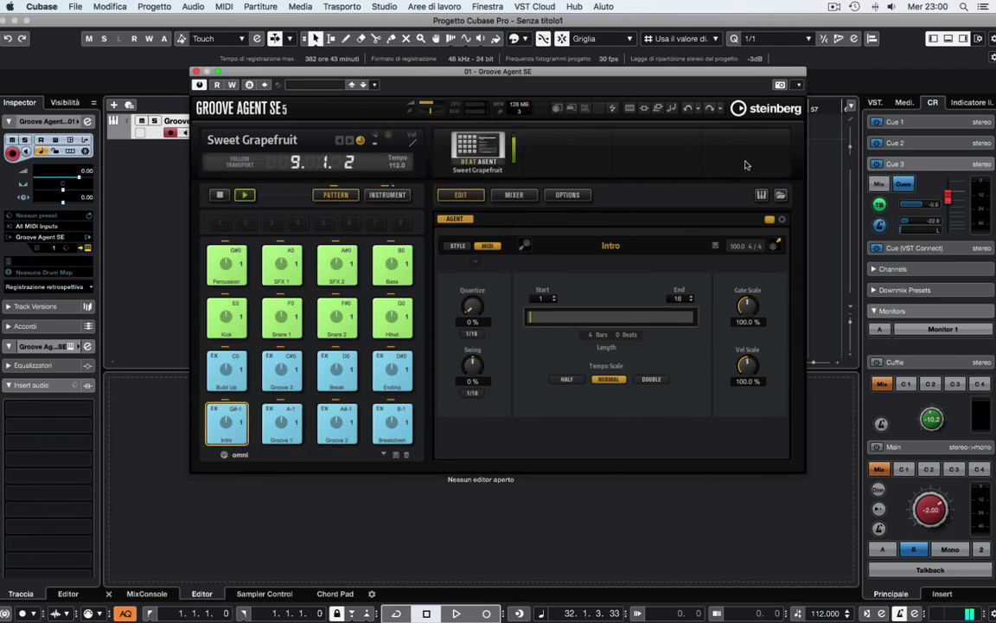
pyautogui.moveTo(703, 73); pyautogui.dragTo(666, 151)
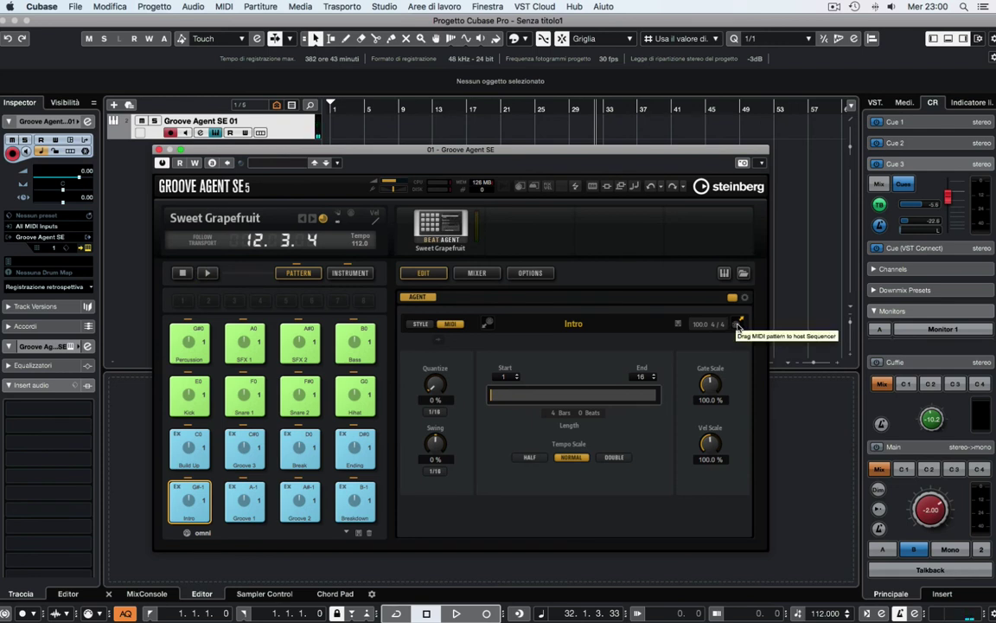
pyautogui.moveTo(738, 325); pyautogui.dragTo(514, 129)
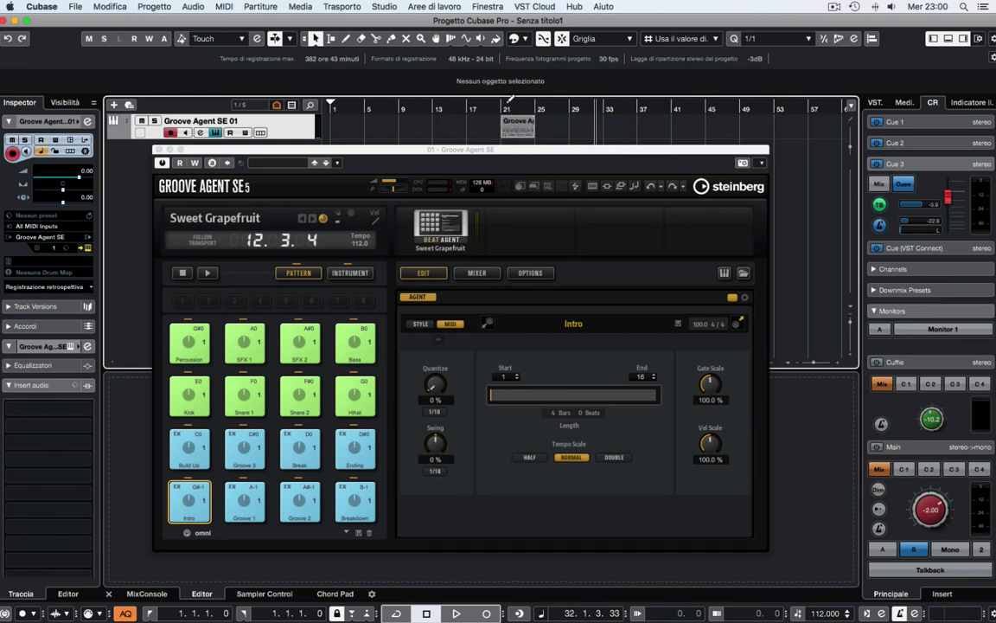
# - Set the locators from bar 21 to bar 25, close the instrument window and play the Intro part from the left locator
pyautogui.click(510, 99)
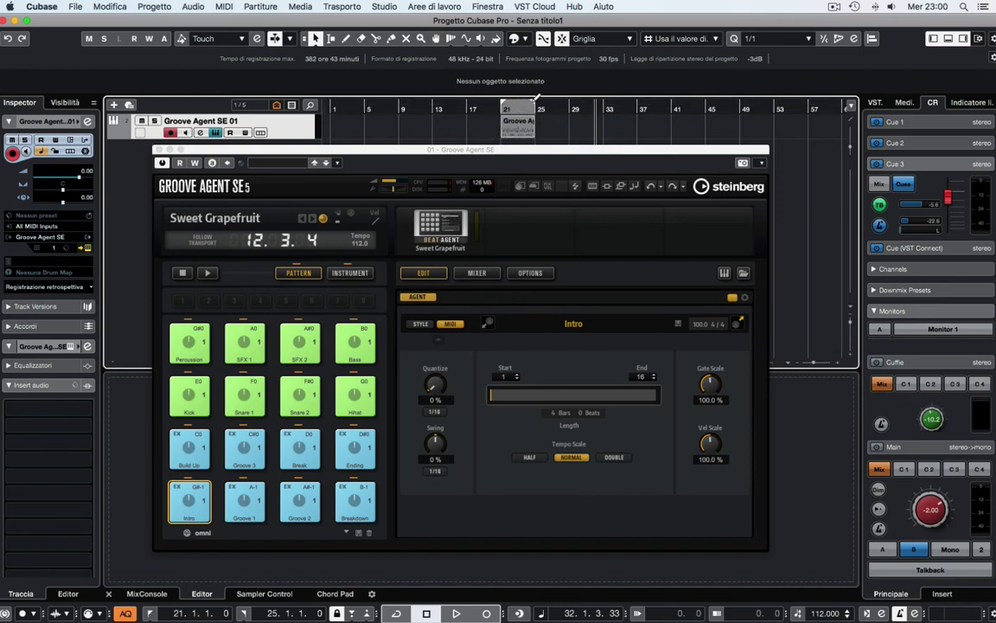
pyautogui.click(159, 150)
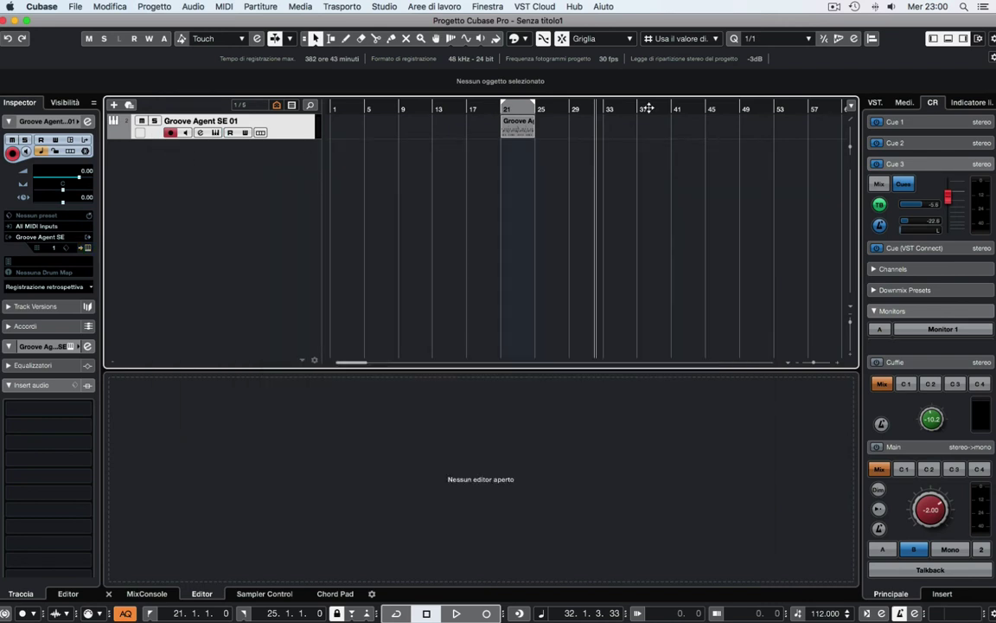
pyautogui.press('KP_1')
pyautogui.press('space')
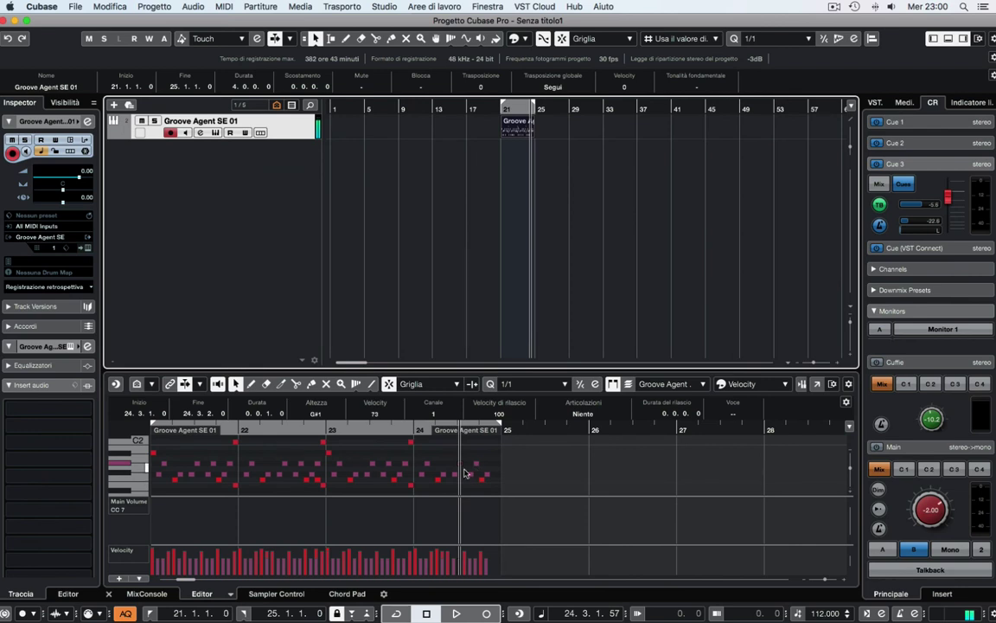
# - Try moving the last C1 note of the Intro part later with the part enlarged to fit, and undo the move
pyautogui.scroll(-5, 464, 474)
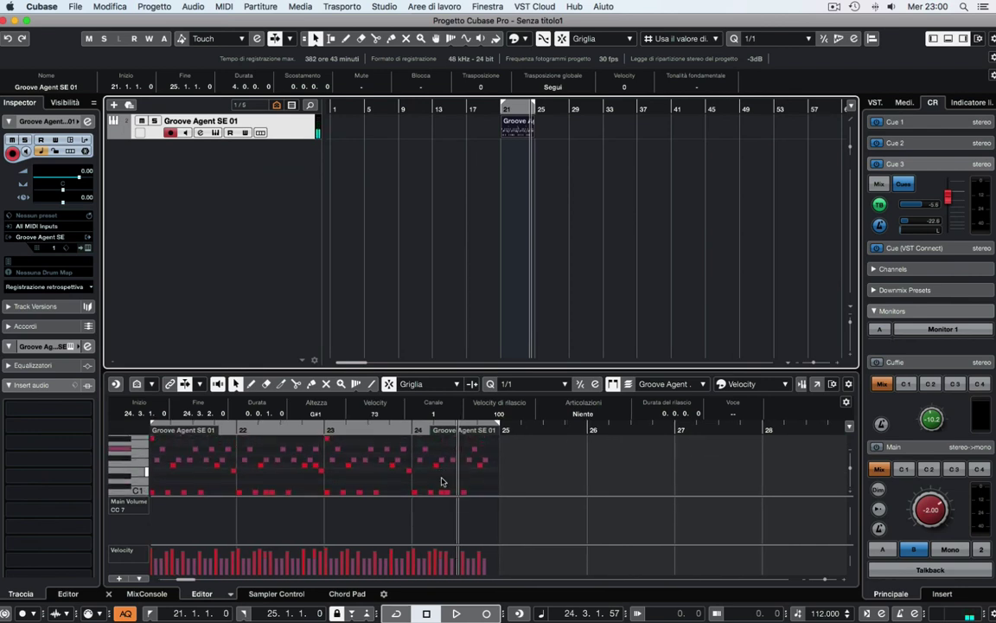
pyautogui.moveTo(464, 494); pyautogui.dragTo(471, 494)
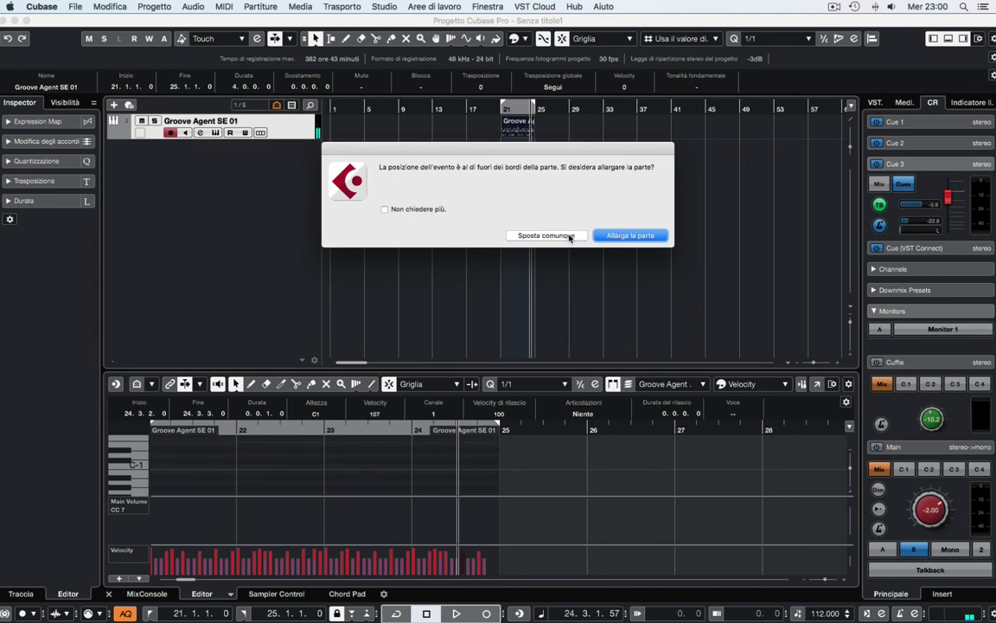
pyautogui.click(629, 236)
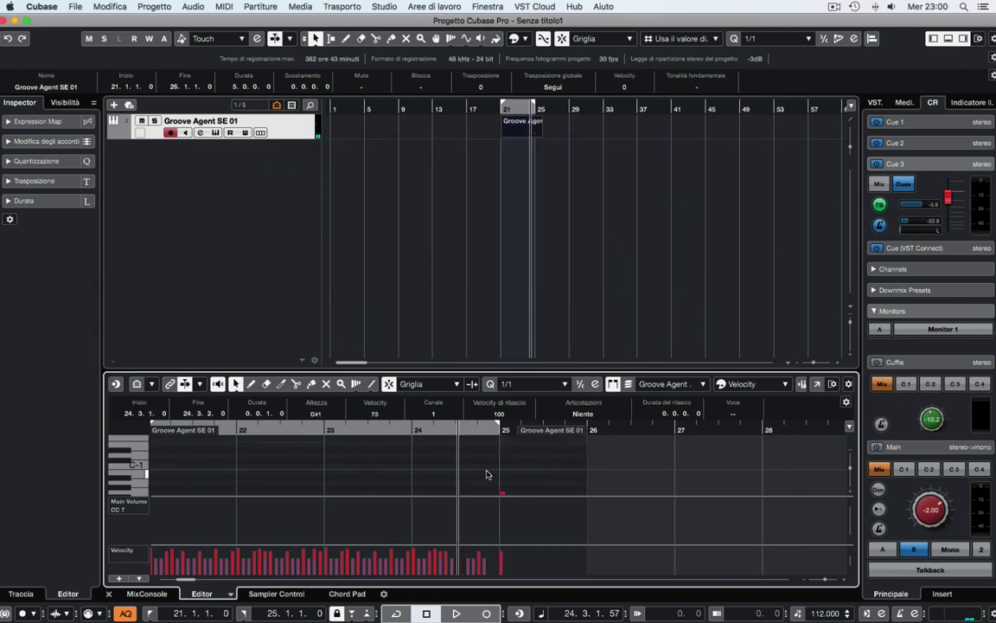
pyautogui.press('super+z')
pyautogui.scroll(5, 451, 475)
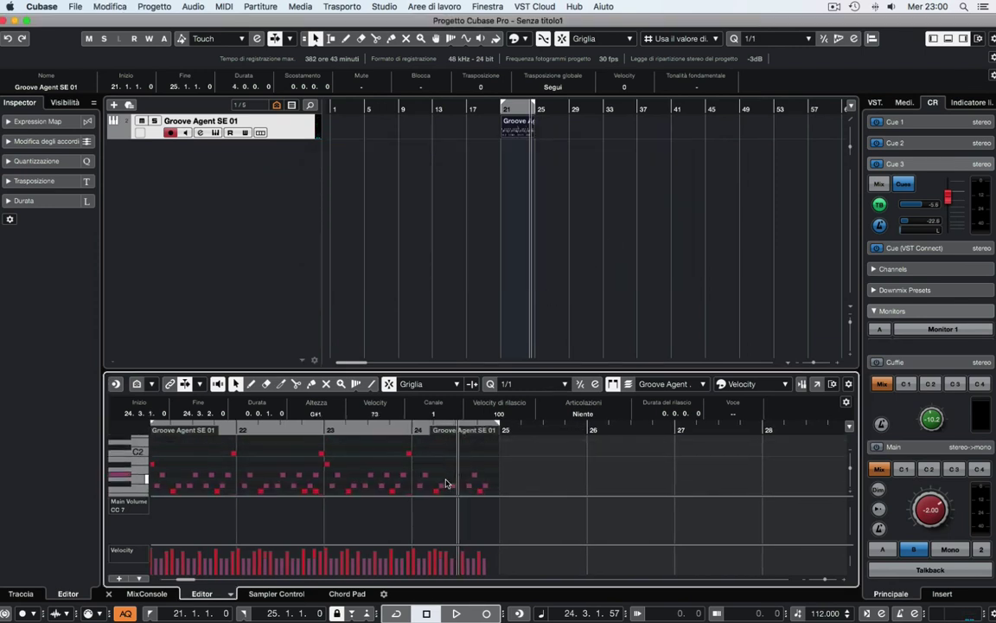
pyautogui.scroll(-2, 436, 477)
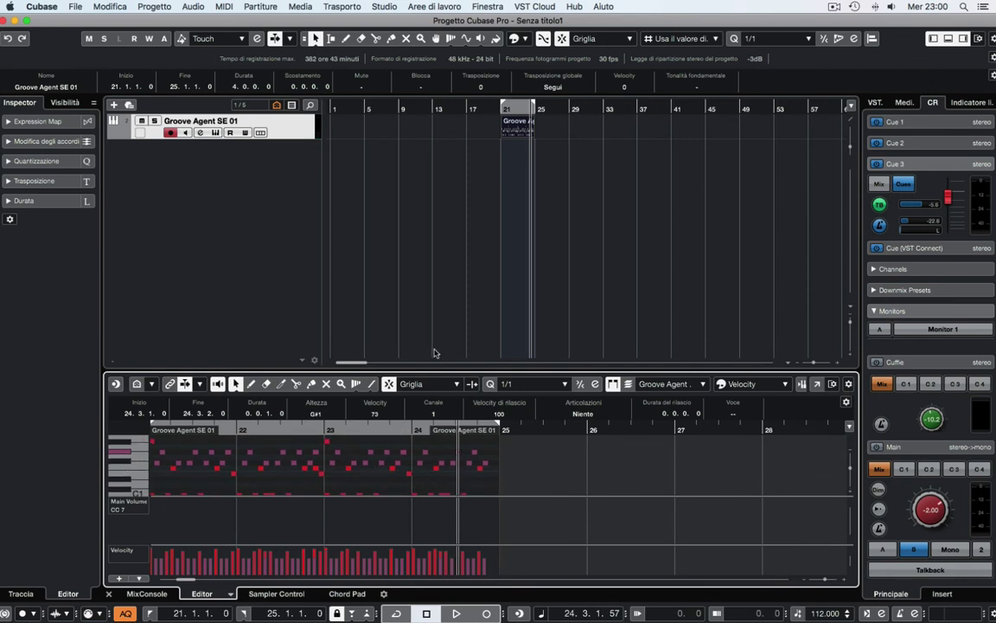
# - Reopen the instrument window and export the Breakdown pattern to the track at bar 25, directly after the Intro part
pyautogui.click(245, 134)
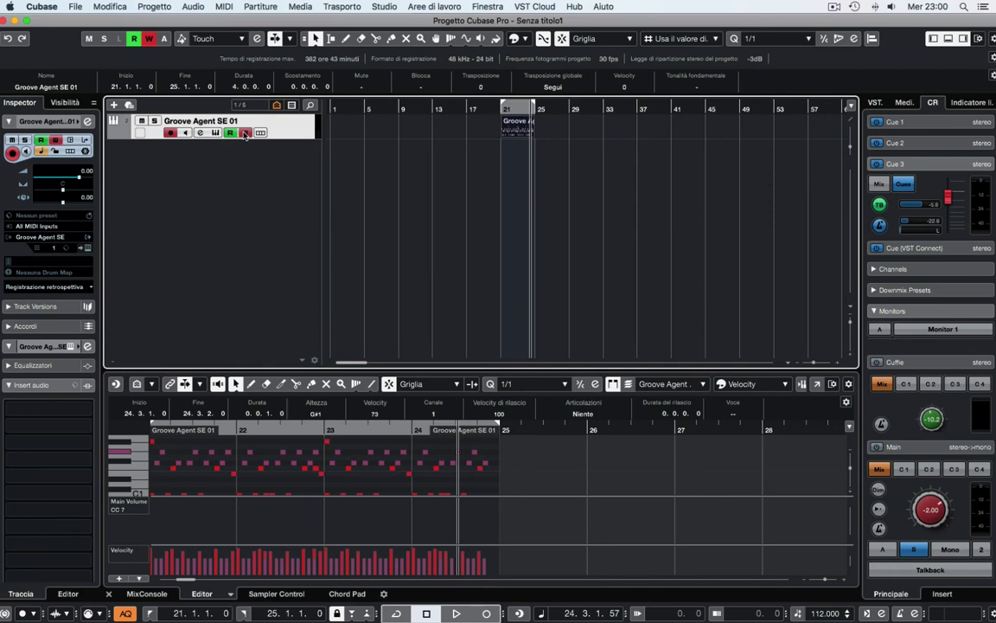
pyautogui.click(245, 133)
pyautogui.click(216, 133)
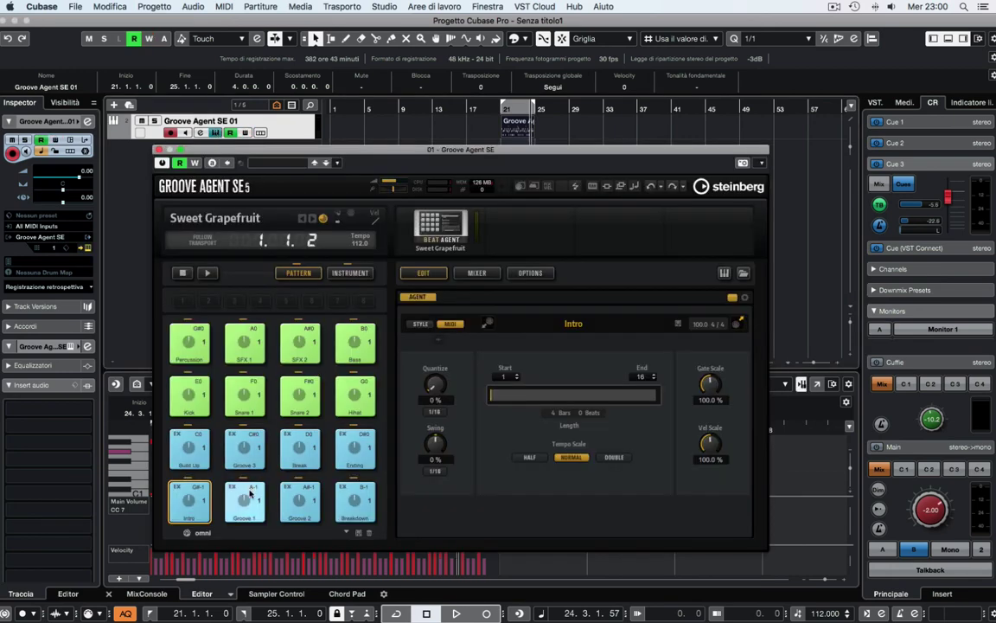
pyautogui.click(246, 498)
pyautogui.click(353, 500)
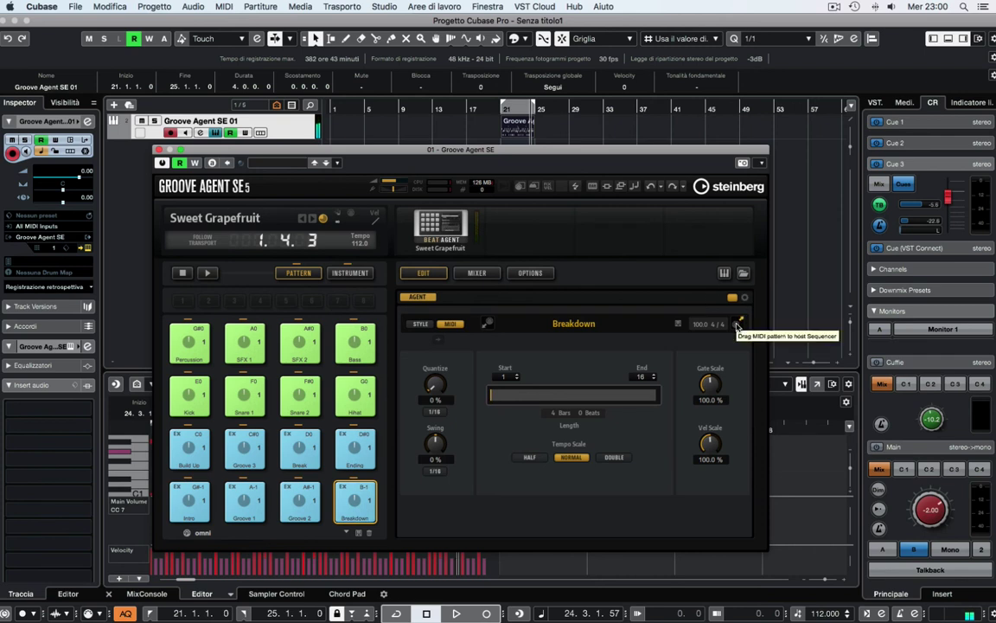
pyautogui.moveTo(742, 321); pyautogui.dragTo(538, 131)
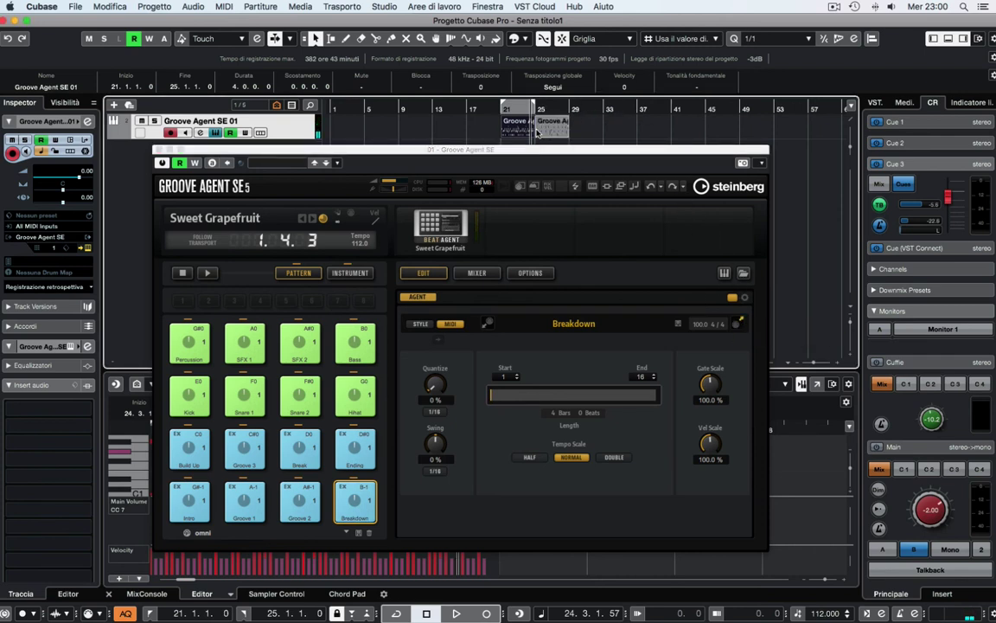
# - Play the arrangement from bar 21 and export the Groove 2 pattern to the track at bar 29 during playback
pyautogui.click(501, 110)
pyautogui.press('space')
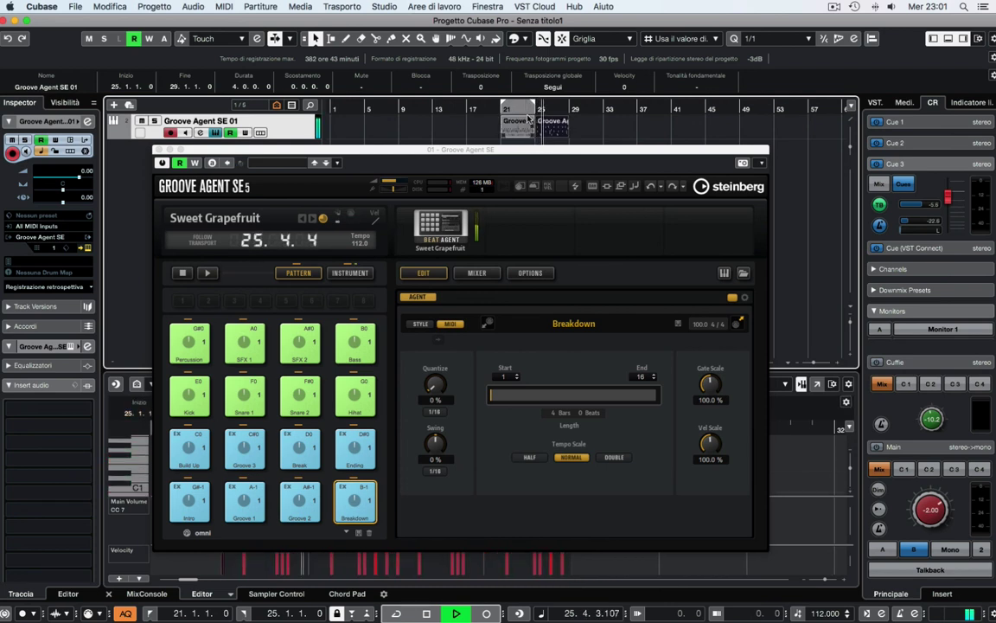
pyautogui.click(297, 492)
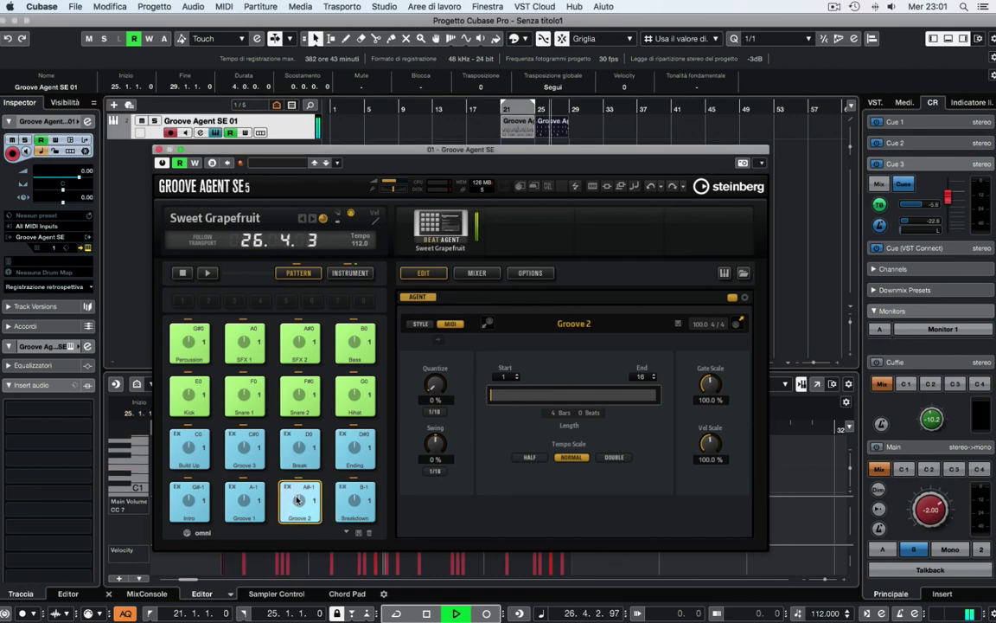
pyautogui.moveTo(741, 321); pyautogui.dragTo(567, 129)
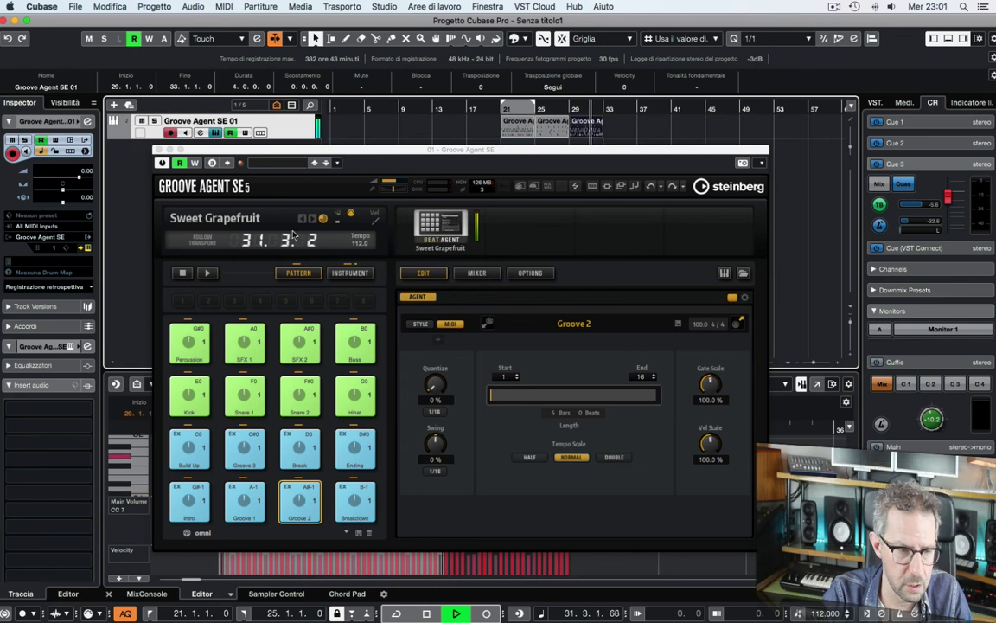
# - Close the instrument window, stop playback and examine the notes of the Groove 2 part in the lower-zone editor
pyautogui.click(157, 150)
pyautogui.press('space')
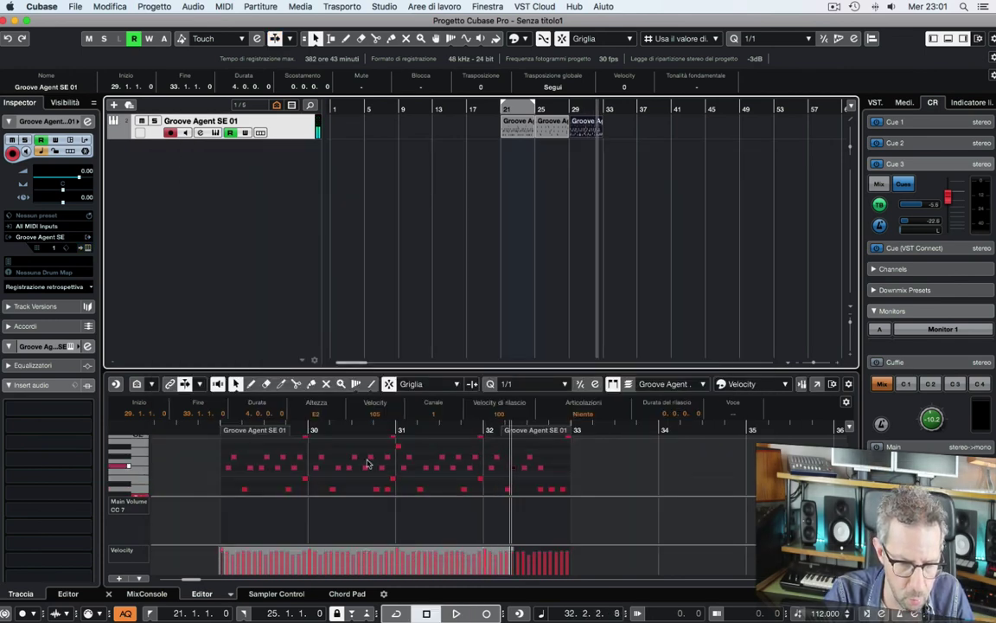
pyautogui.scroll(5, 370, 469)
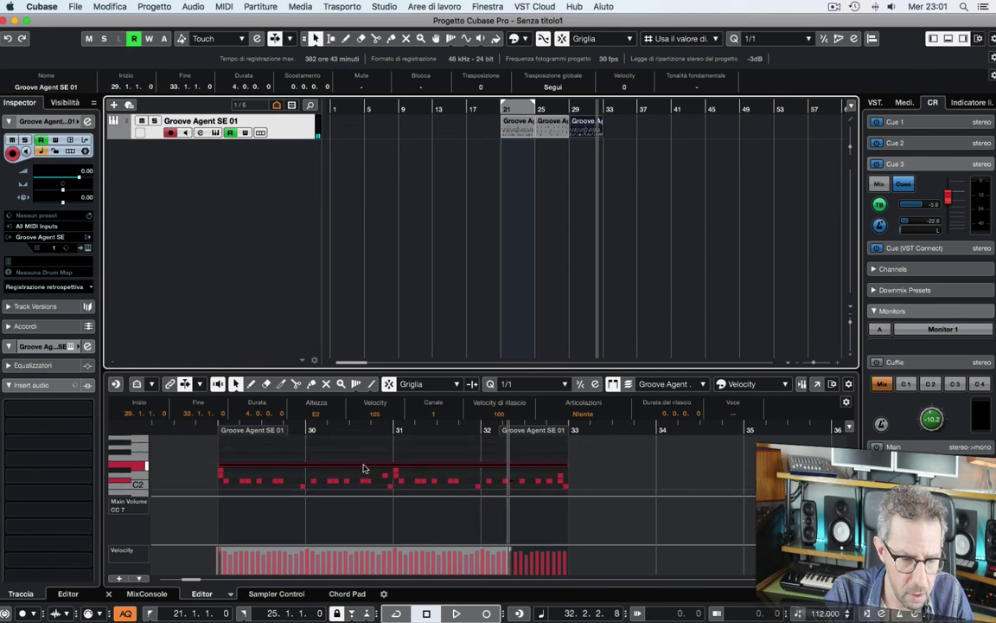
pyautogui.scroll(-3, 348, 468)
pyautogui.scroll(-3, 347, 468)
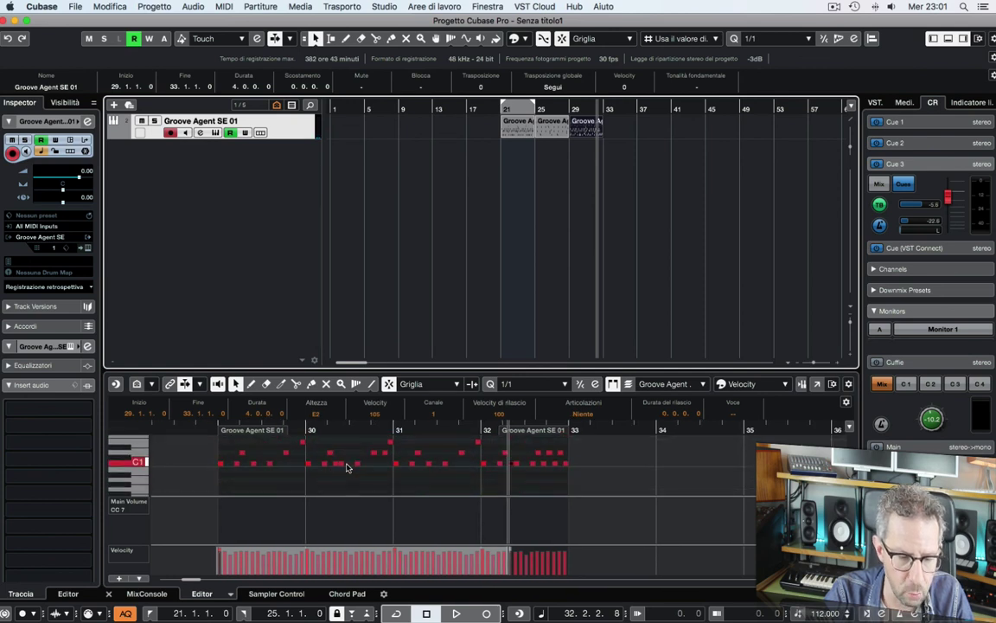